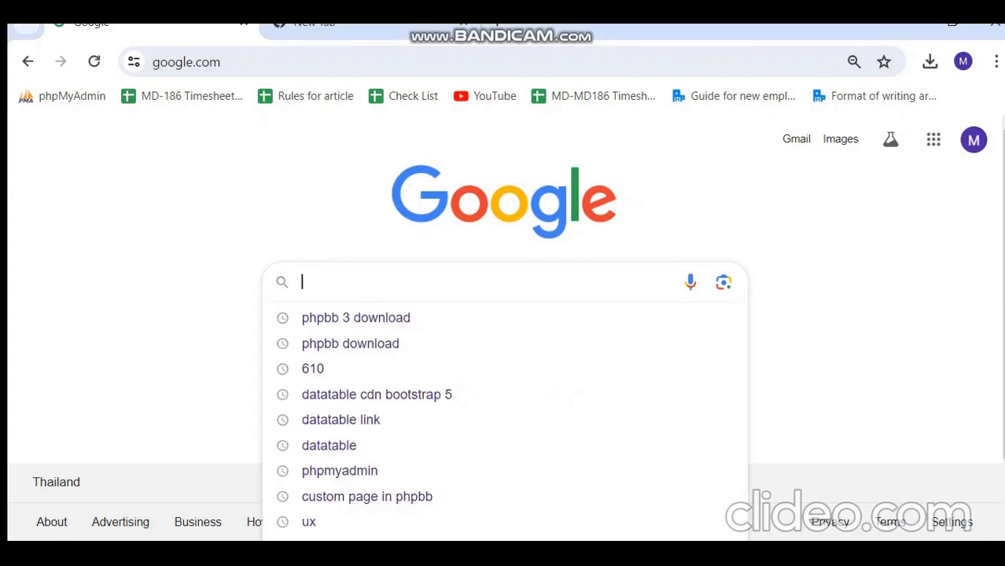
Search Google for 'phpbb 3 download' and open the phpBB 3.3 downloads page.
key(Down)
key(Return)
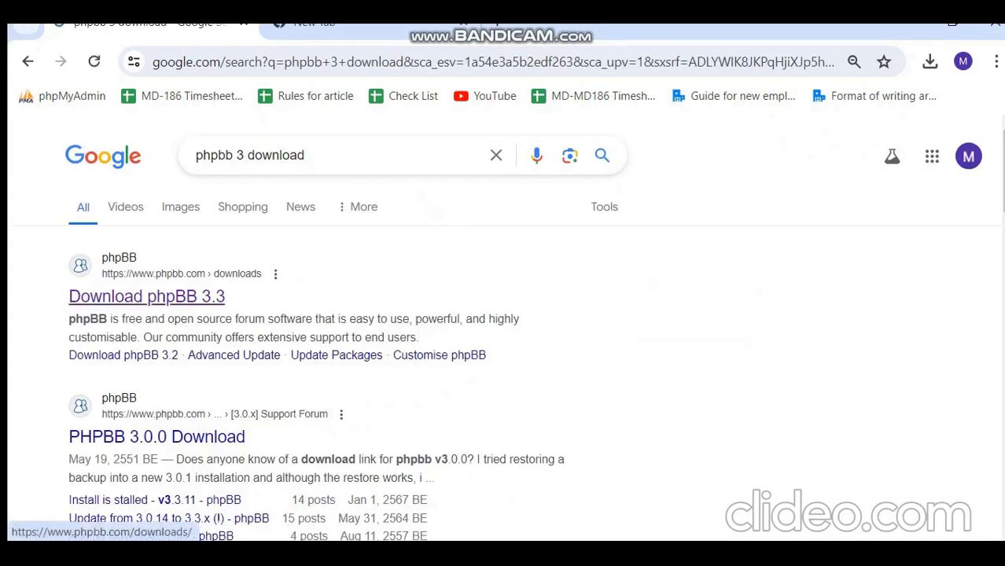
click(146, 297)
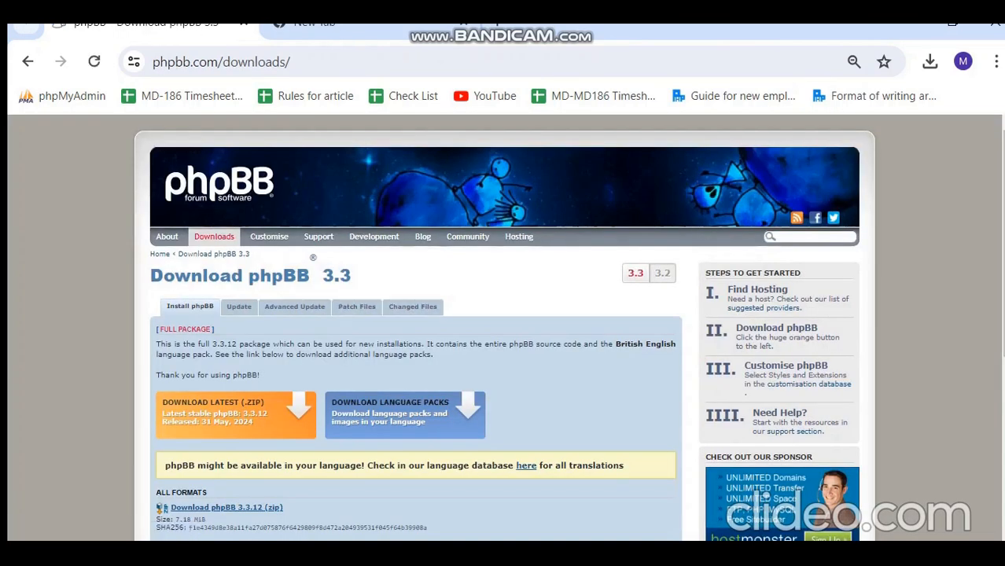
scroll(503, 327, down, 2)
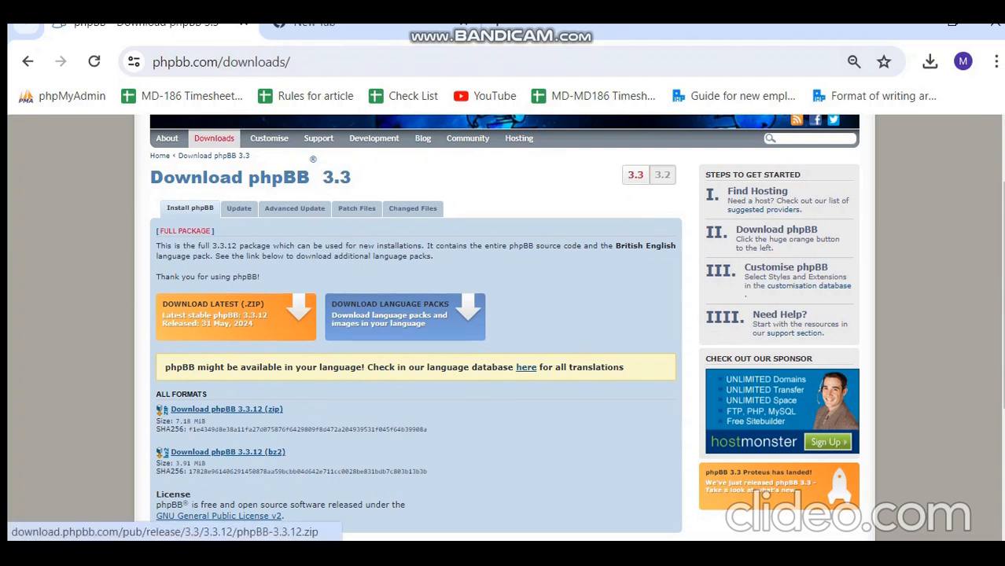
Download the latest phpBB 3.3.12 zip and confirm the download finished.
click(235, 316)
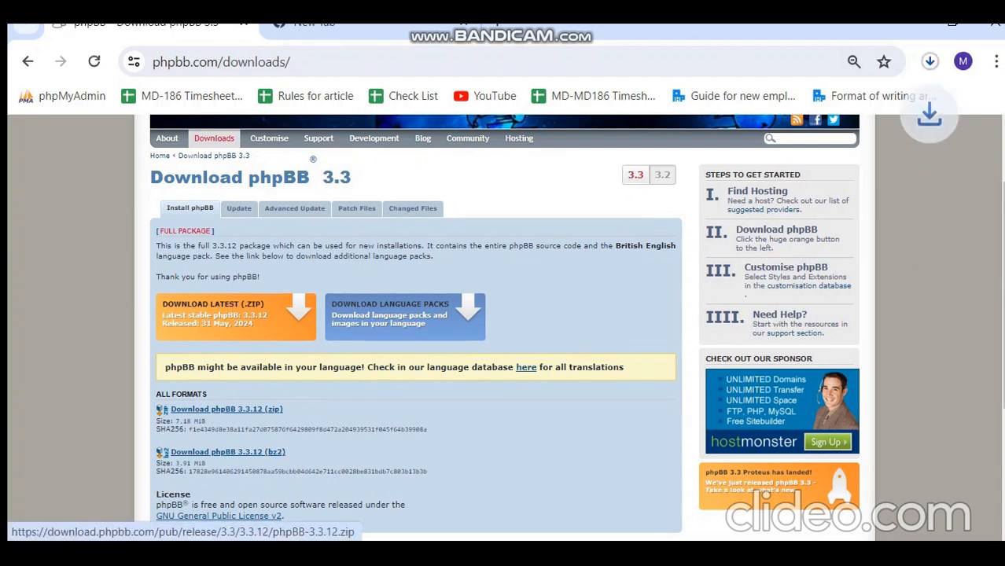
click(930, 62)
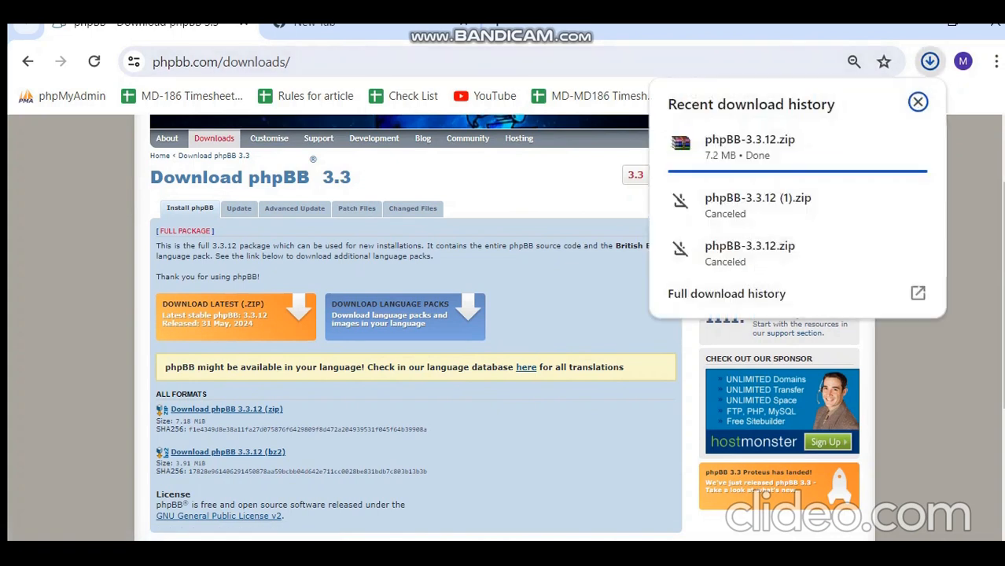
click(931, 61)
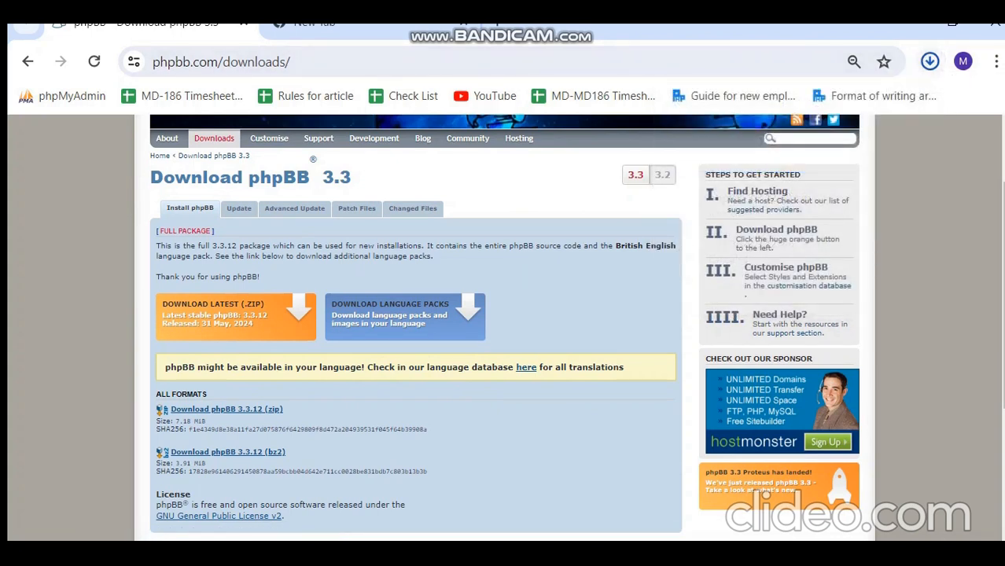
Extract phpBB-3.3.12.zip right into the Downloads folder.
key(alt+Tab)
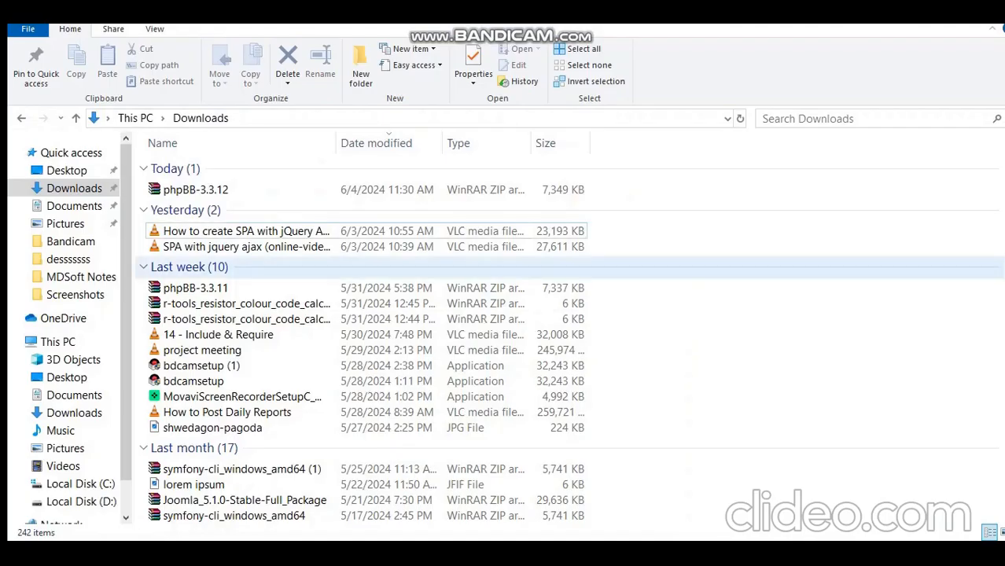
click(74, 189)
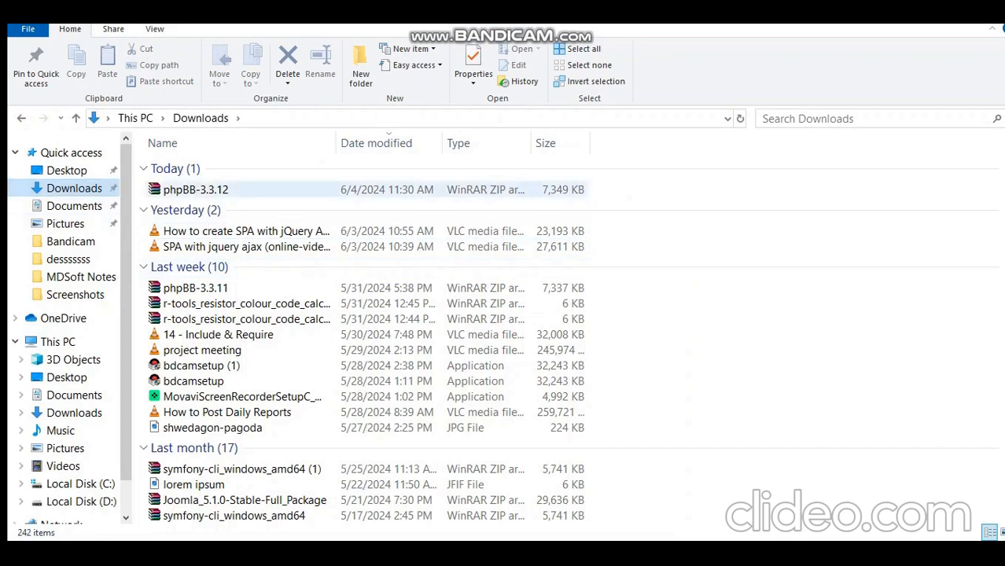
click(231, 191)
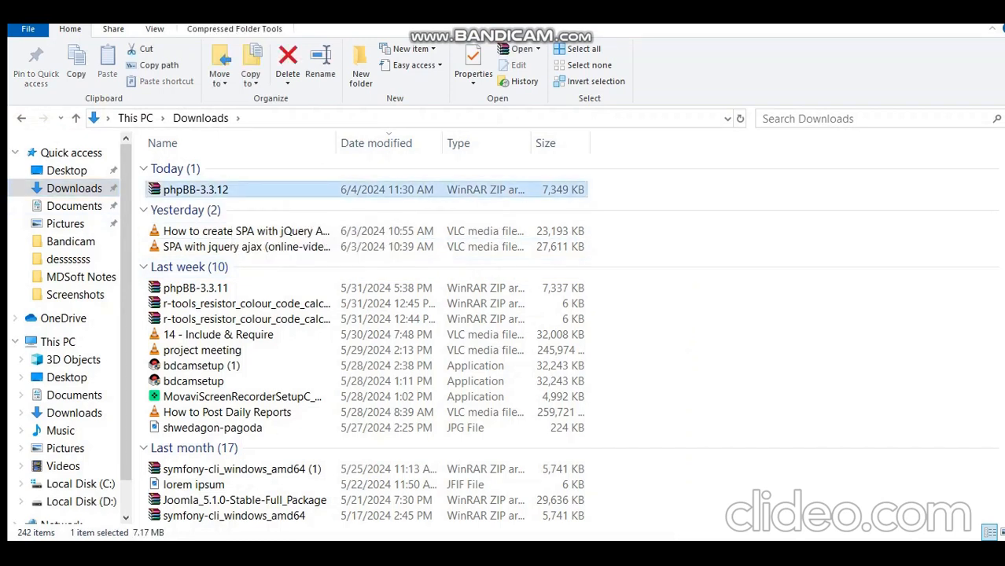
right_click(233, 191)
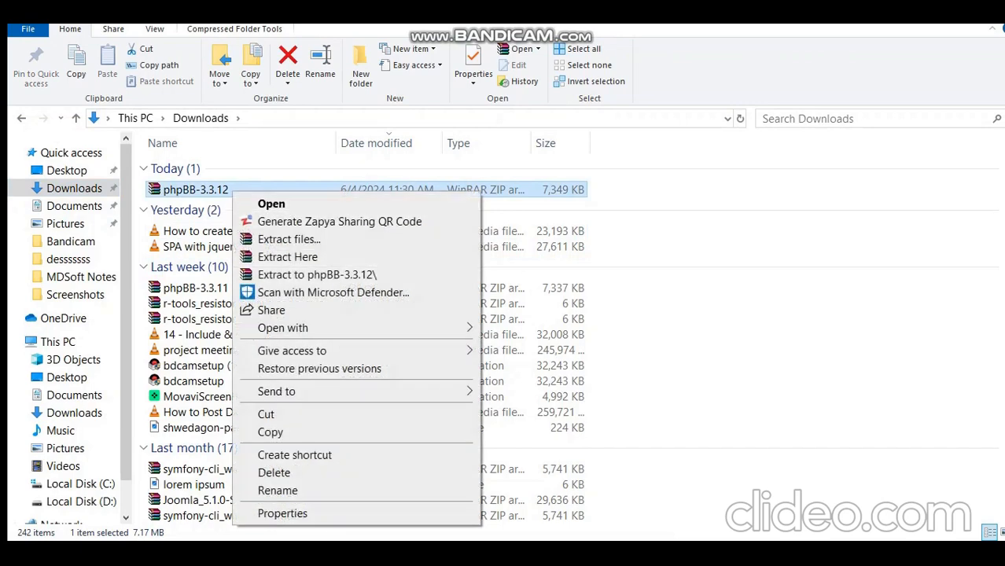
click(287, 257)
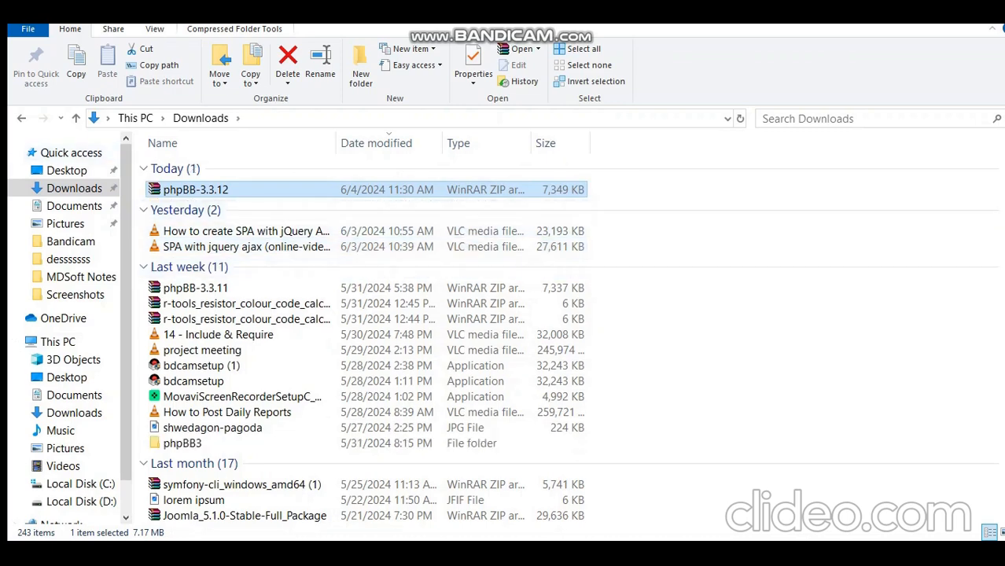
Delete the phpBB-3.3.12 zip and copy the extracted phpBB3 folder.
key(Delete)
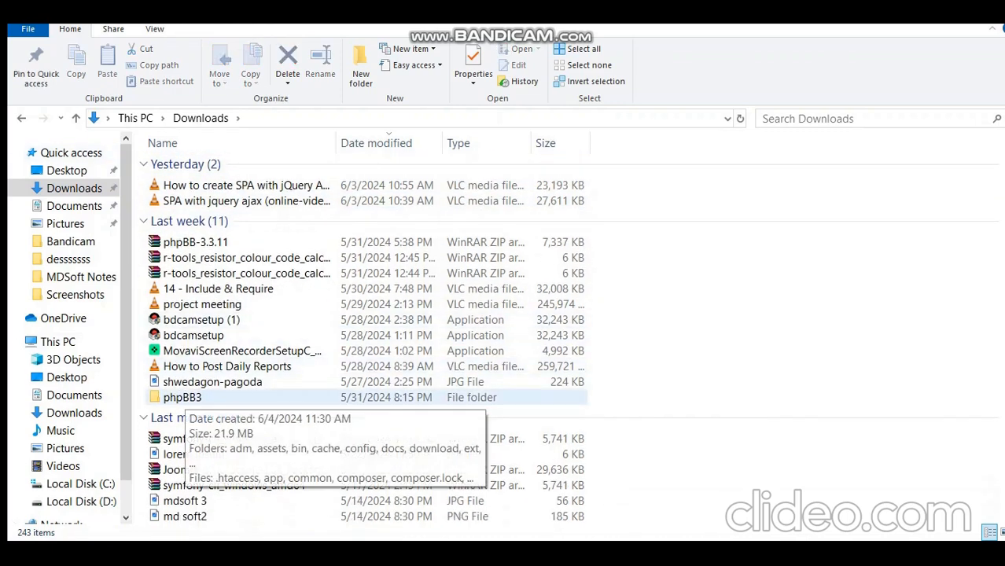
click(183, 397)
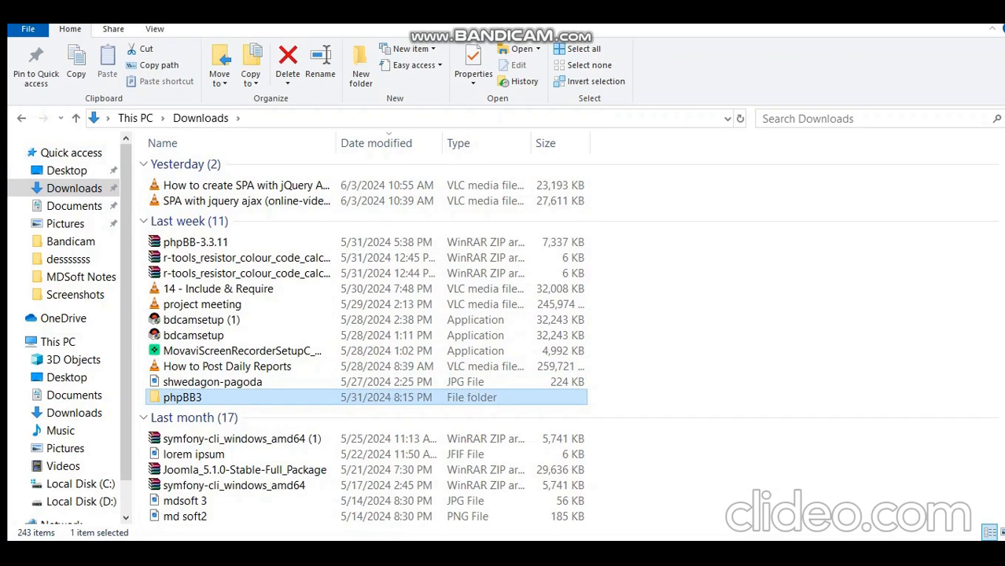
right_click(219, 397)
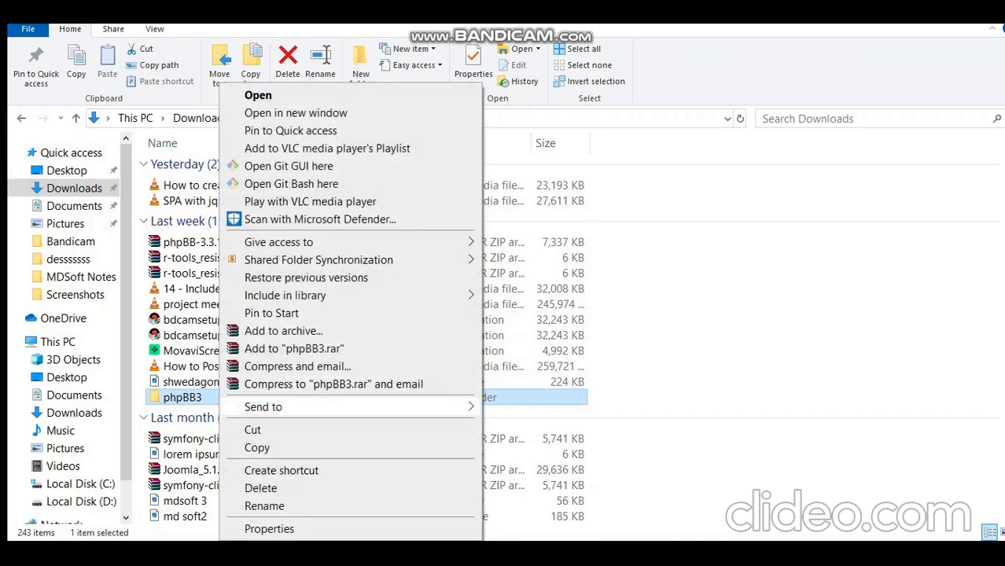
click(258, 447)
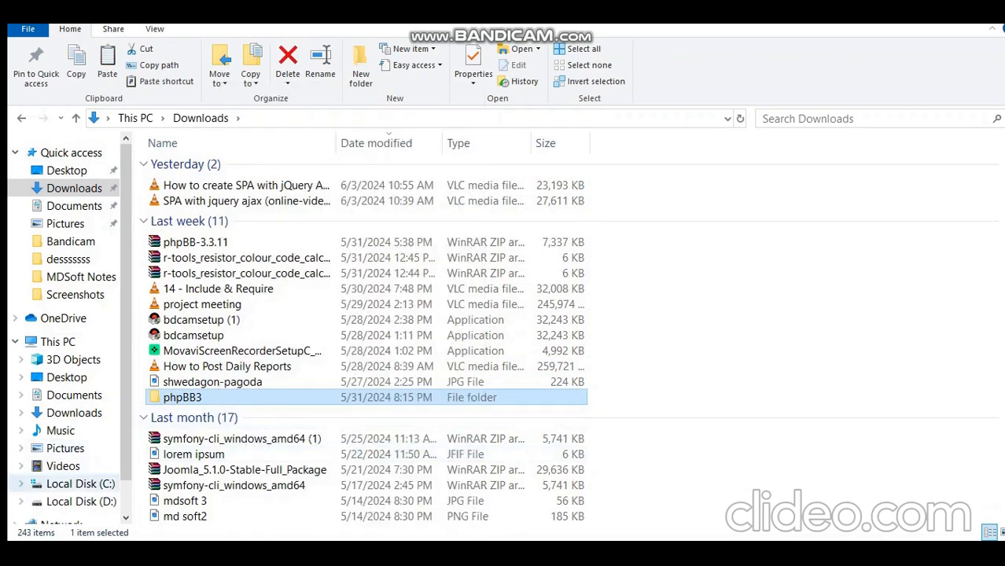
Paste the phpBB3 folder into C:\xampp\htdocs and check its contents.
click(80, 484)
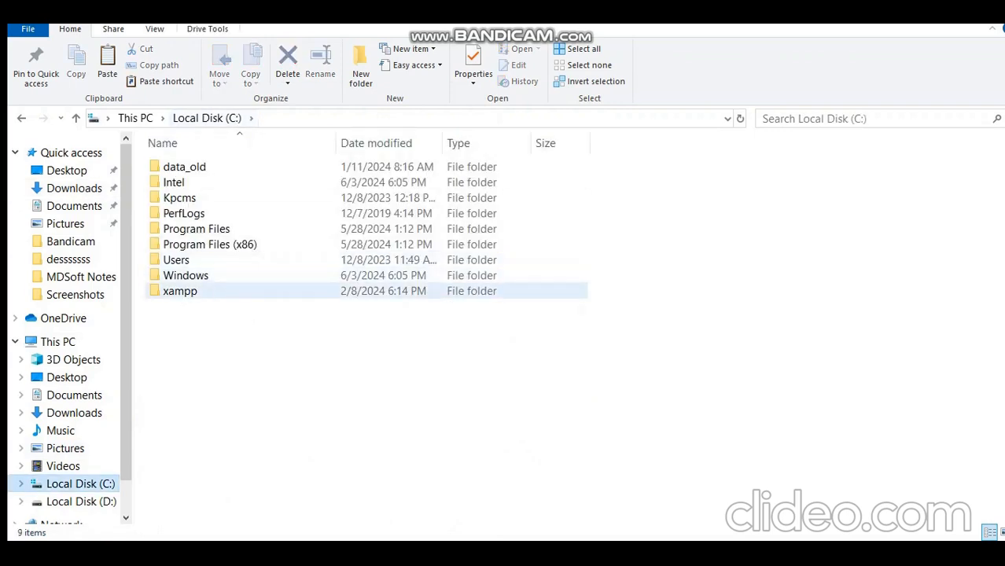
double_click(180, 290)
click(180, 245)
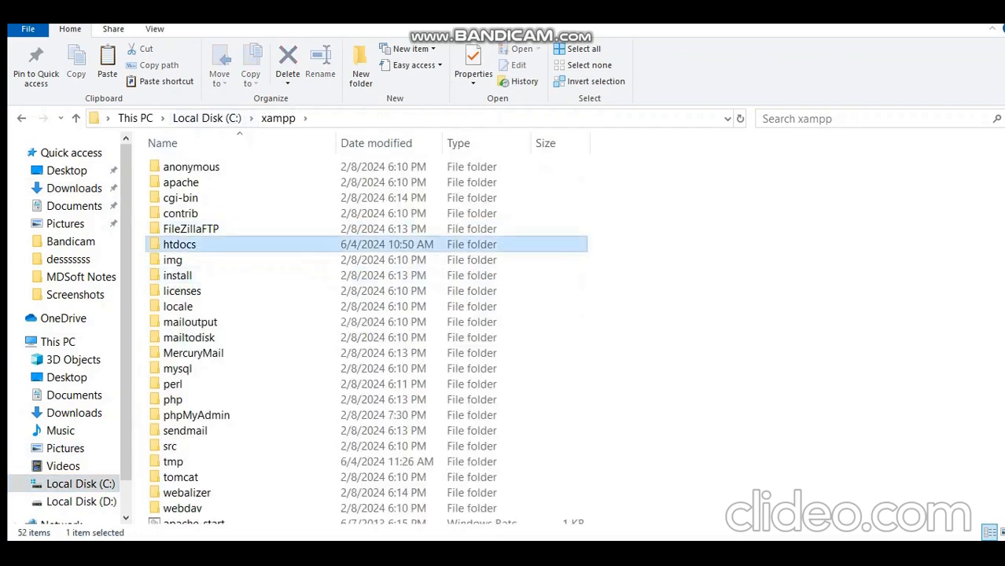
double_click(180, 244)
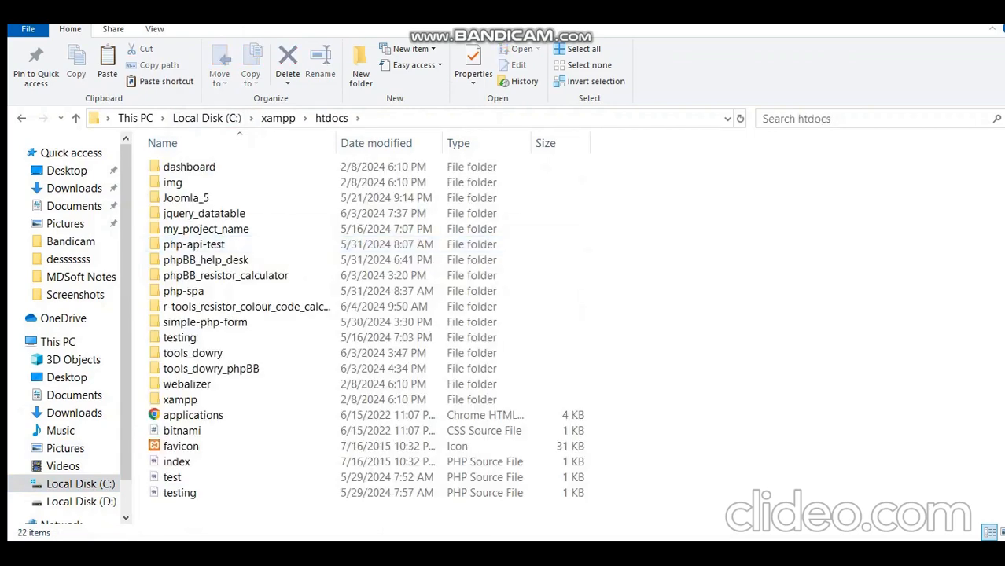
key(ctrl+v)
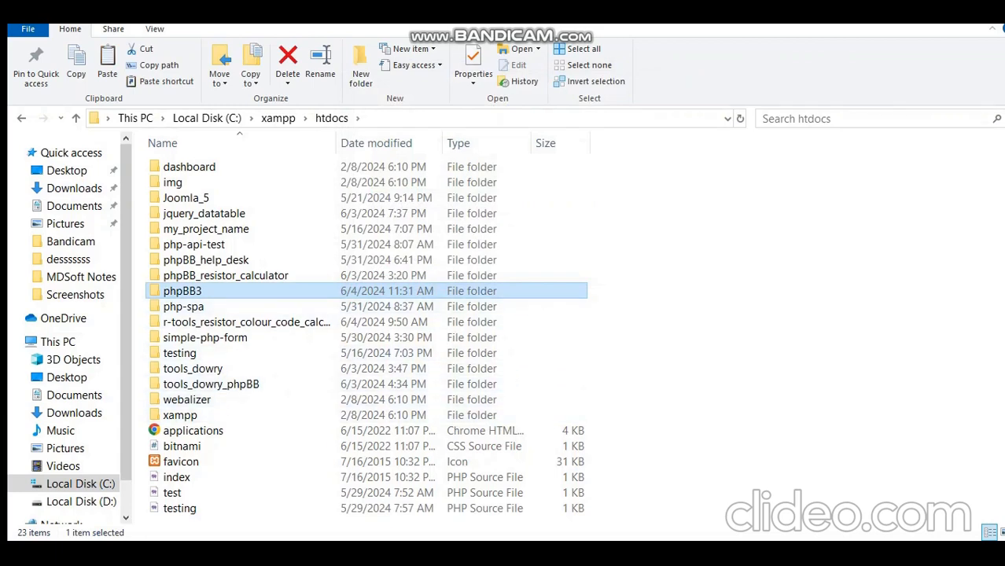
key(Return)
key(alt+Left)
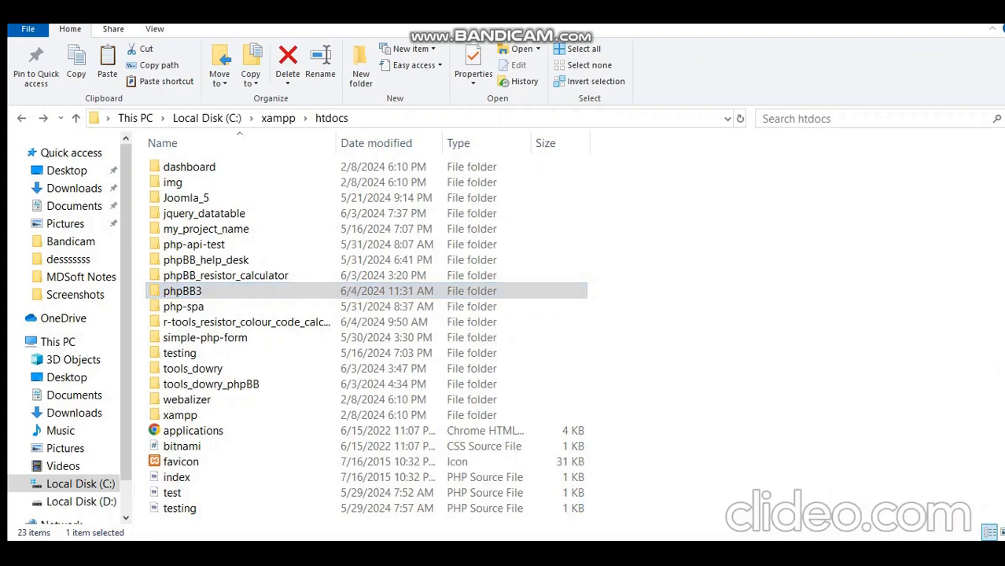
Open phpMyAdmin on localhost and go to its Databases page.
key(alt+Tab)
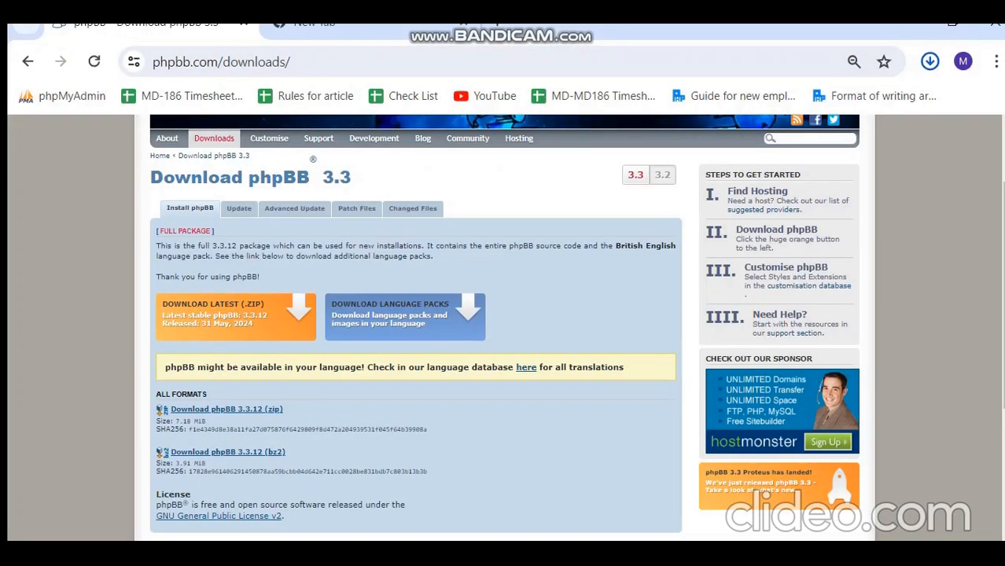
click(315, 23)
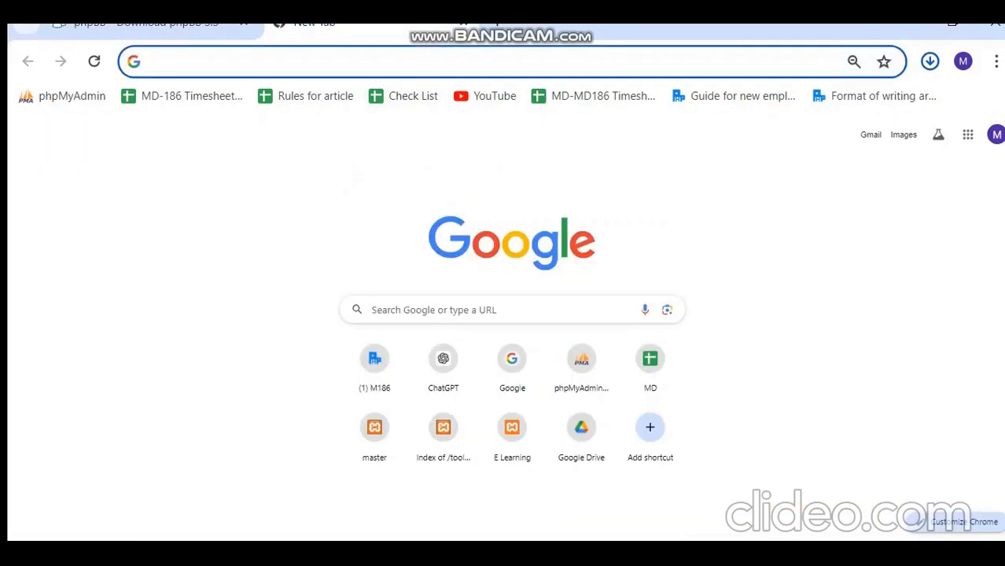
click(63, 96)
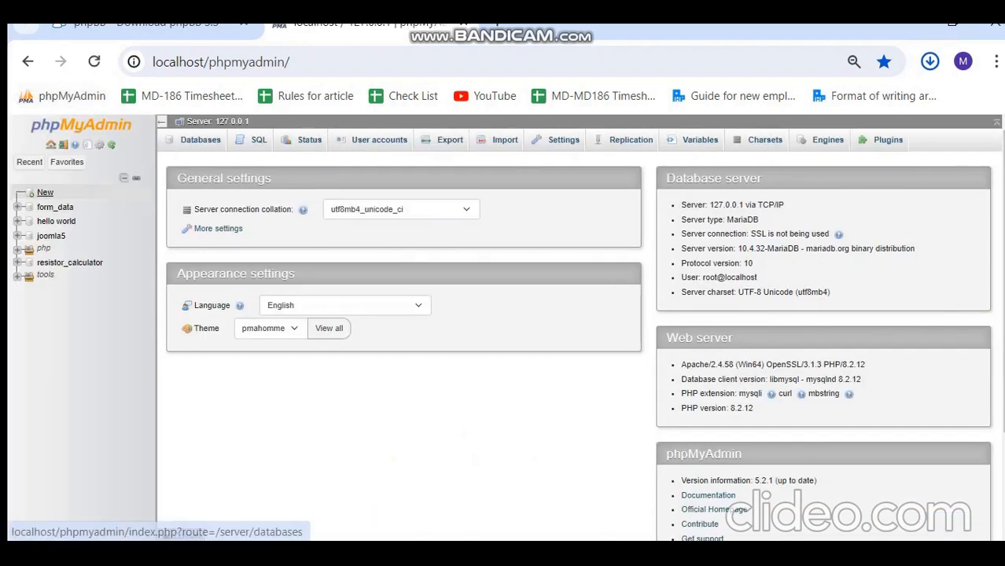
click(45, 192)
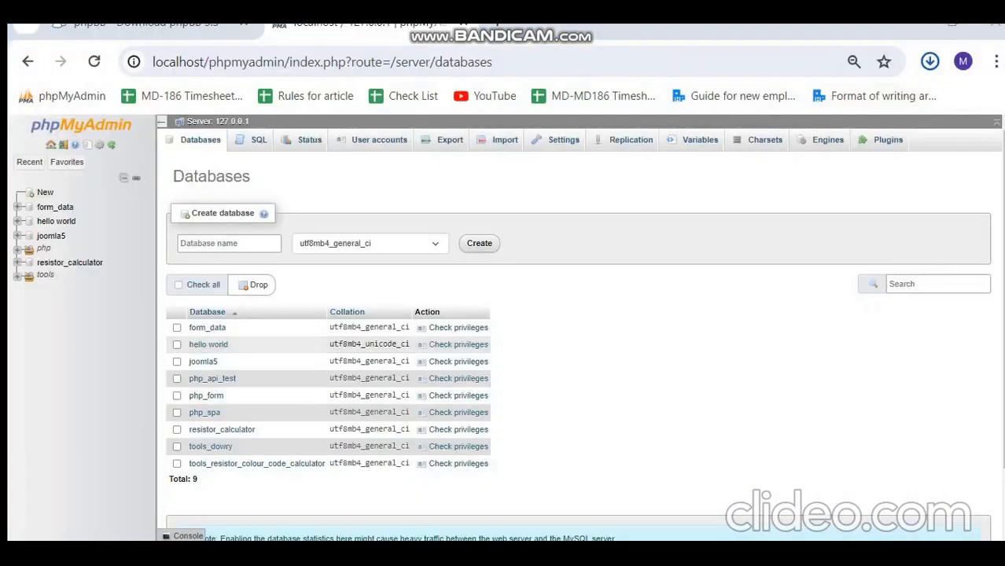
Create the new empty database phpbb_db.
click(229, 244)
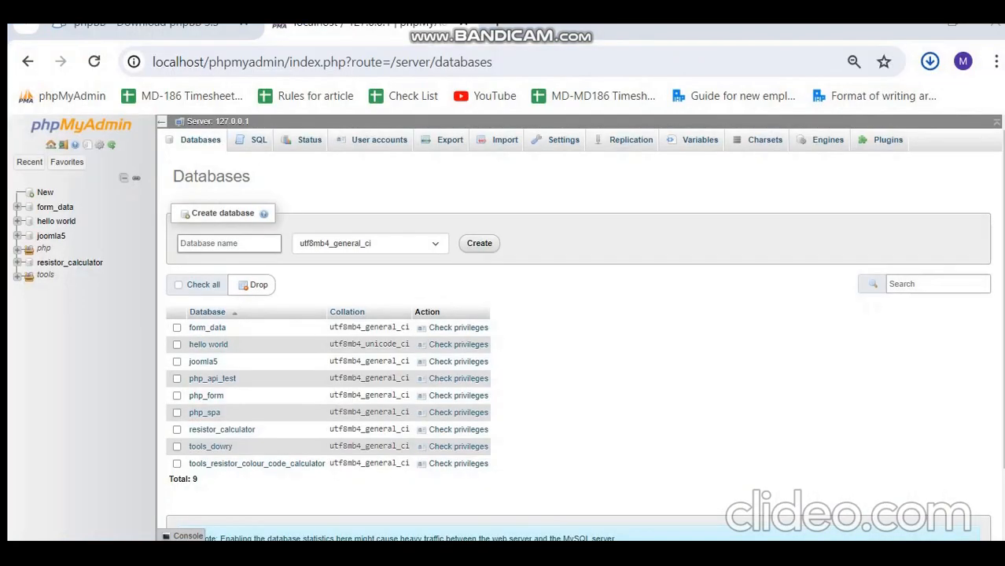
text(phpBB_db)
key(ctrl+a)
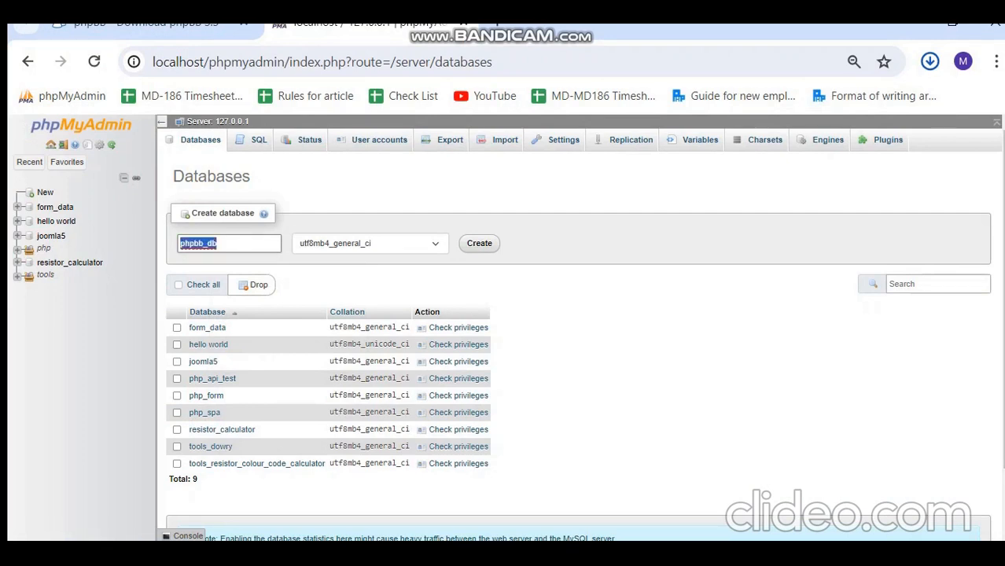
key(Return)
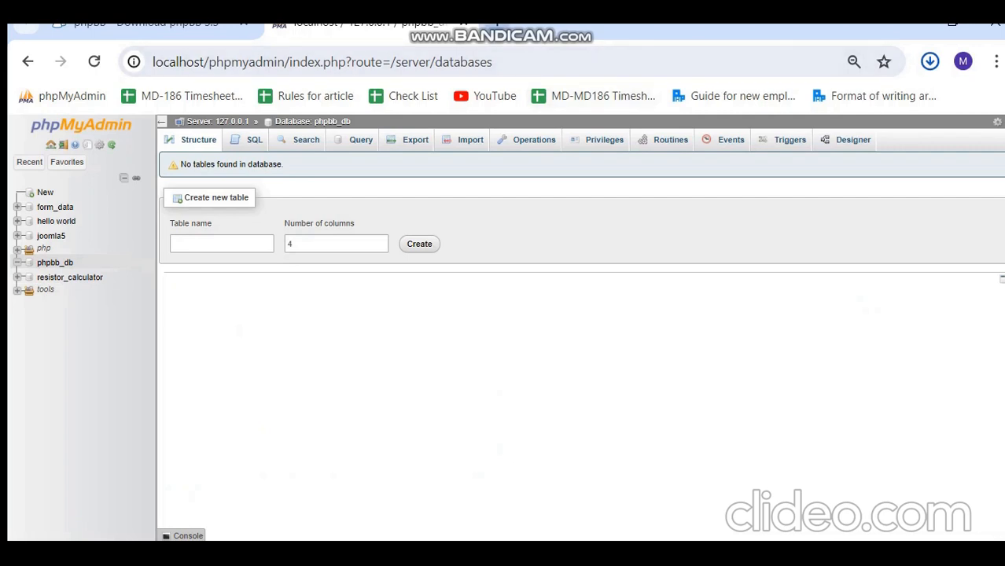
key(ctrl+t)
key(alt+Tab)
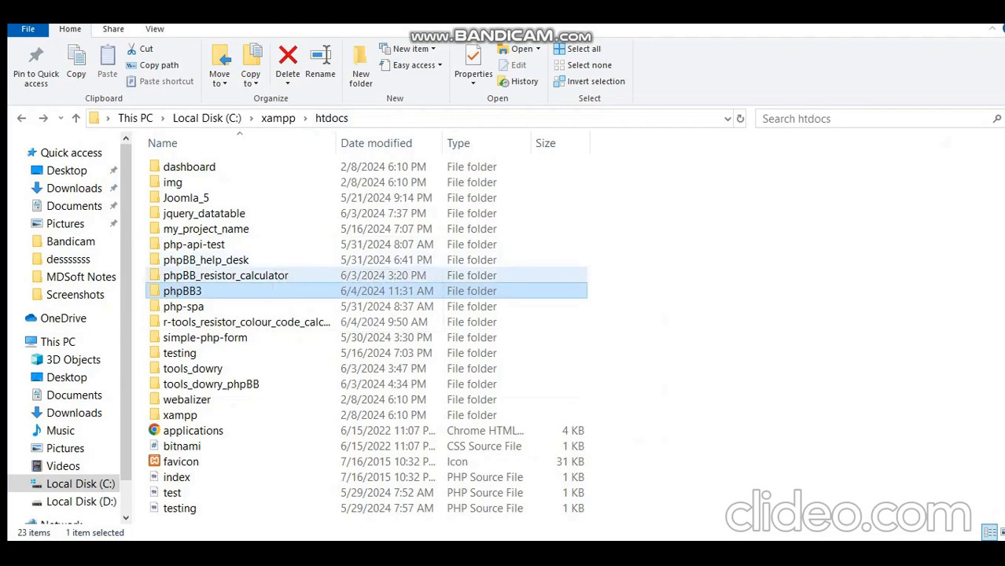
Load localhost/phpBB3/search.php in Chrome, bringing up the phpBB3 Installation Panel.
double_click(183, 291)
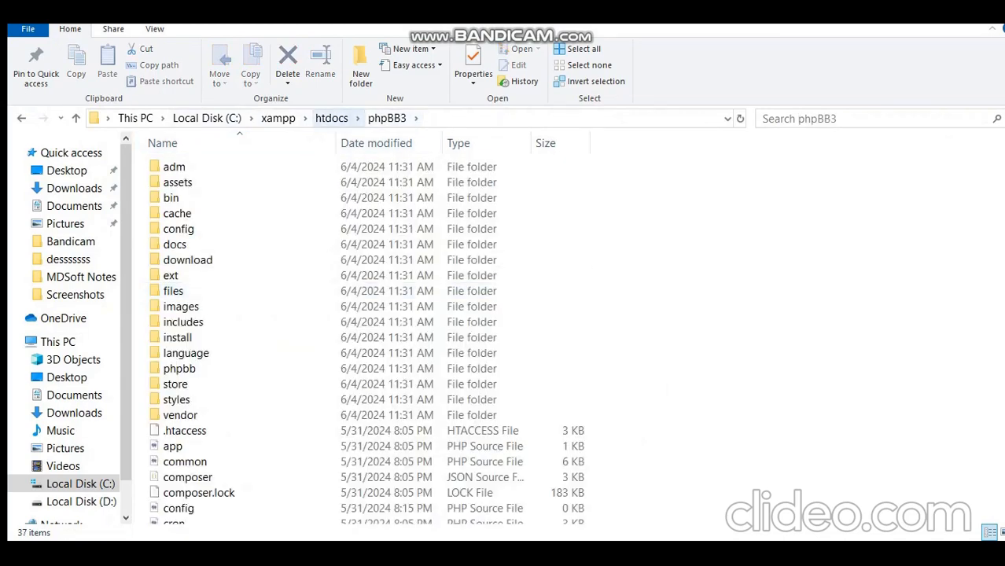
key(alt+Tab)
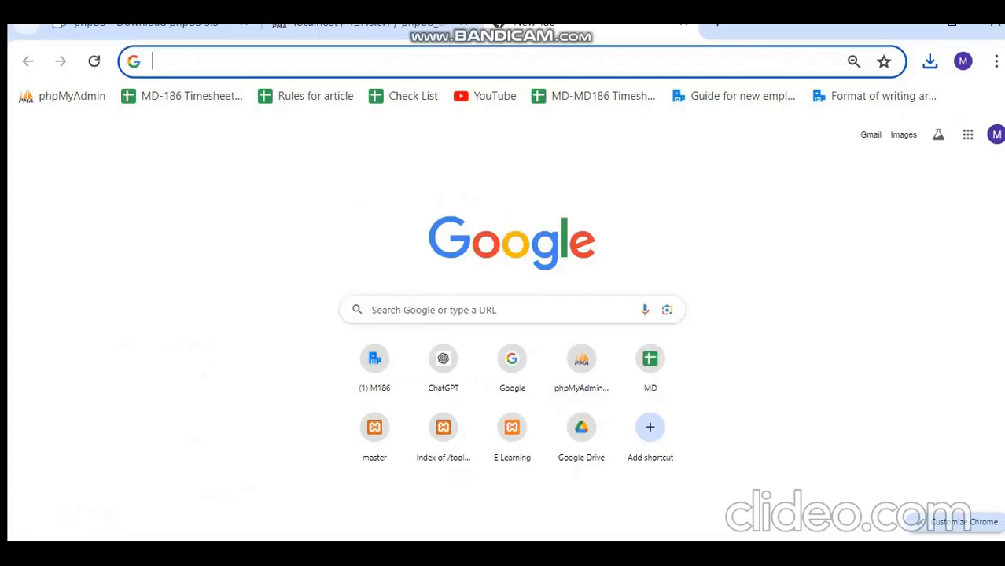
text(localhost)
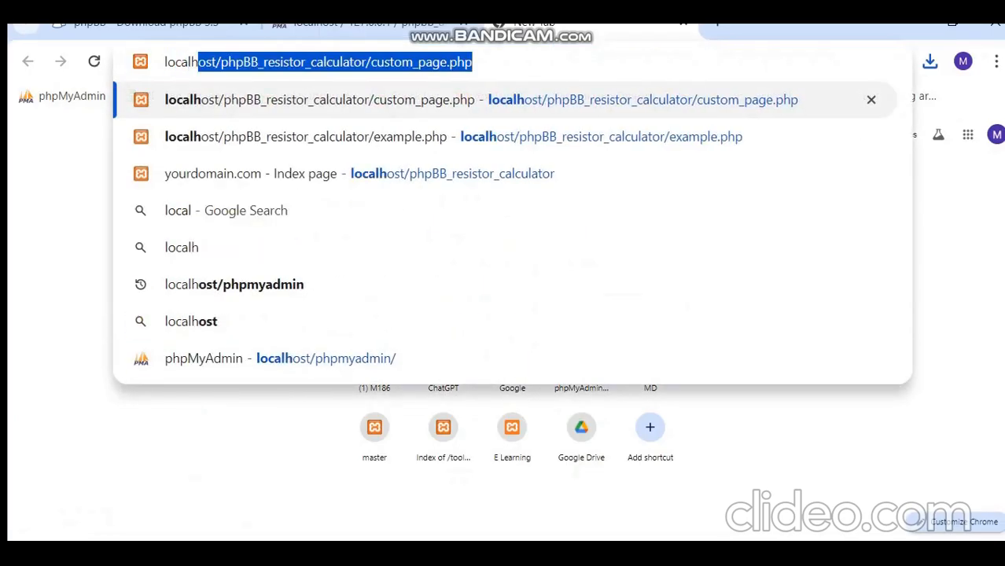
text(/php)
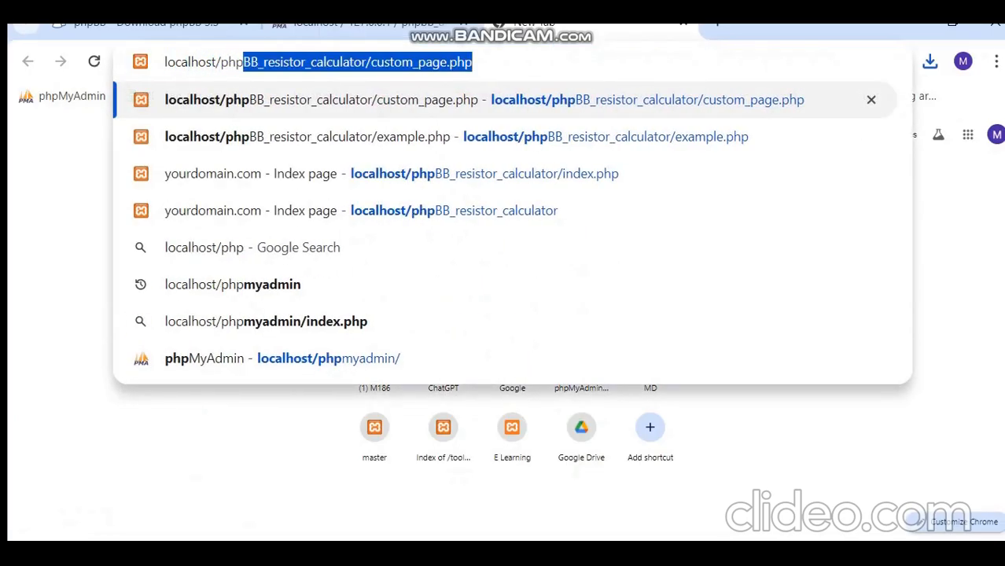
text(BB)
key(alt+Tab)
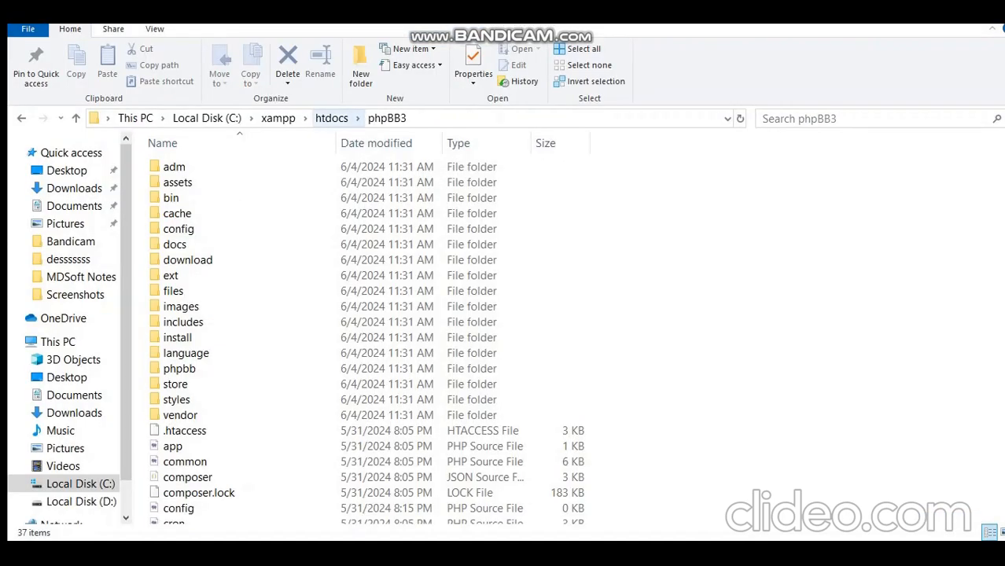
key(alt+Tab)
text(3)
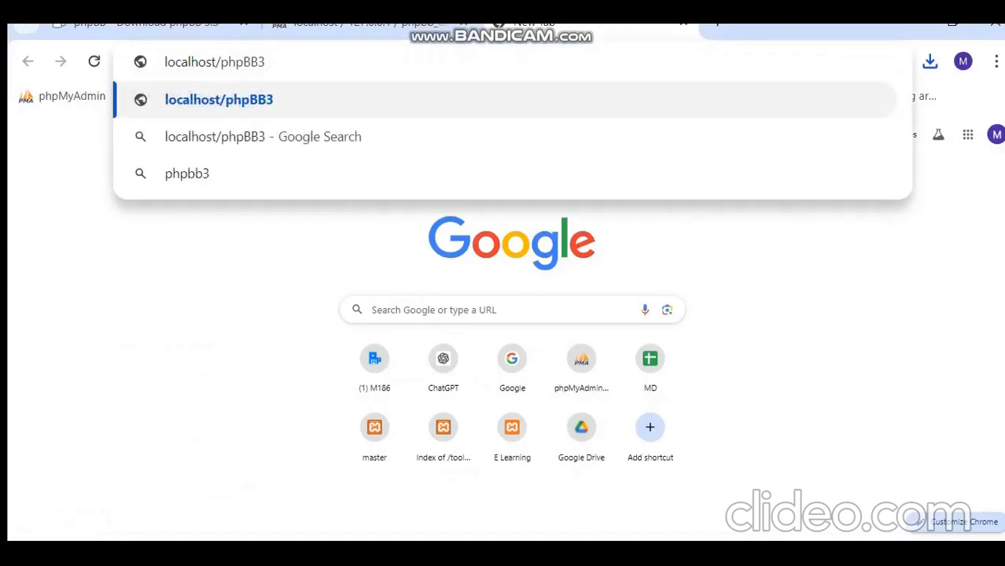
text(/)
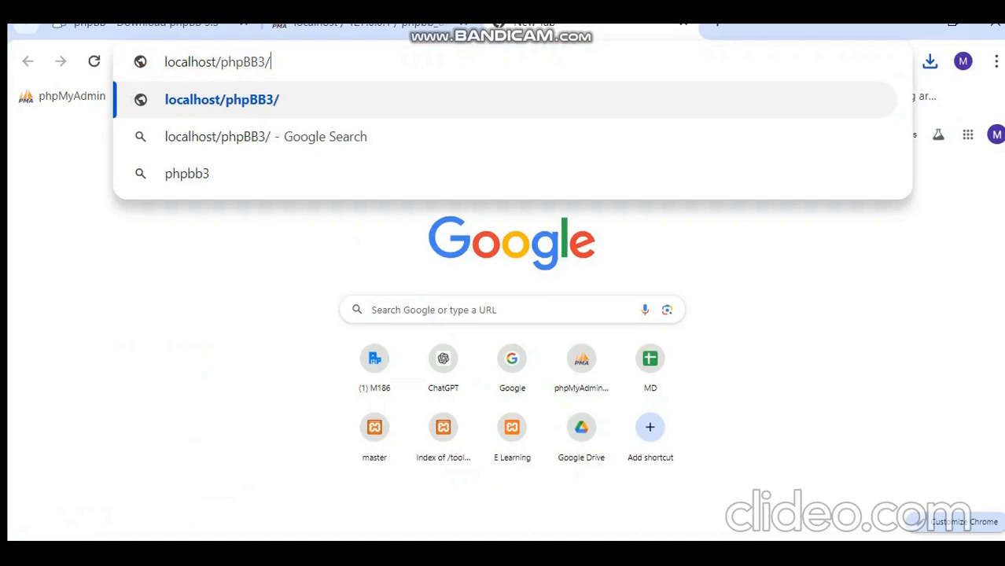
key(alt+Tab)
scroll(354, 408, down, 4)
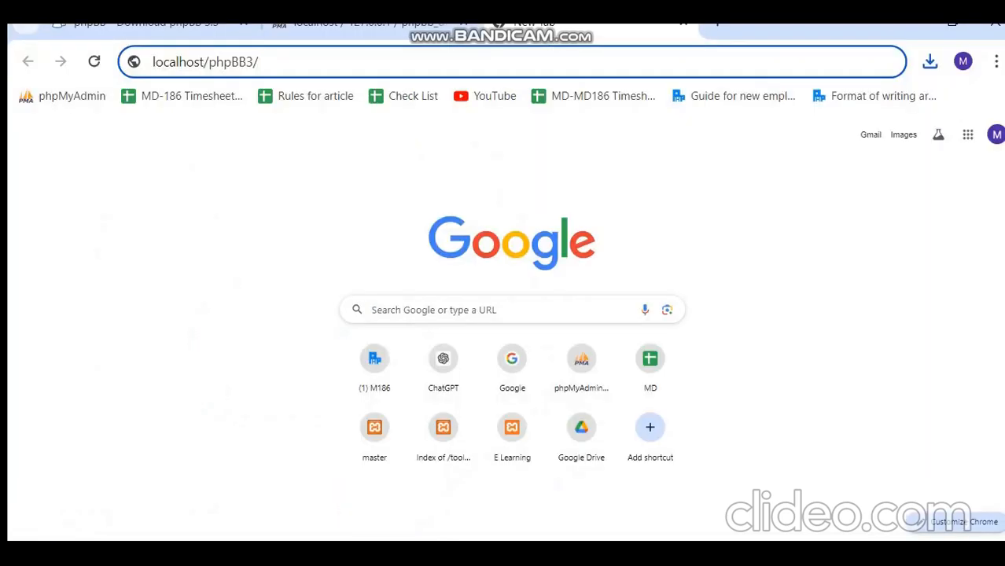
text(search.ph)
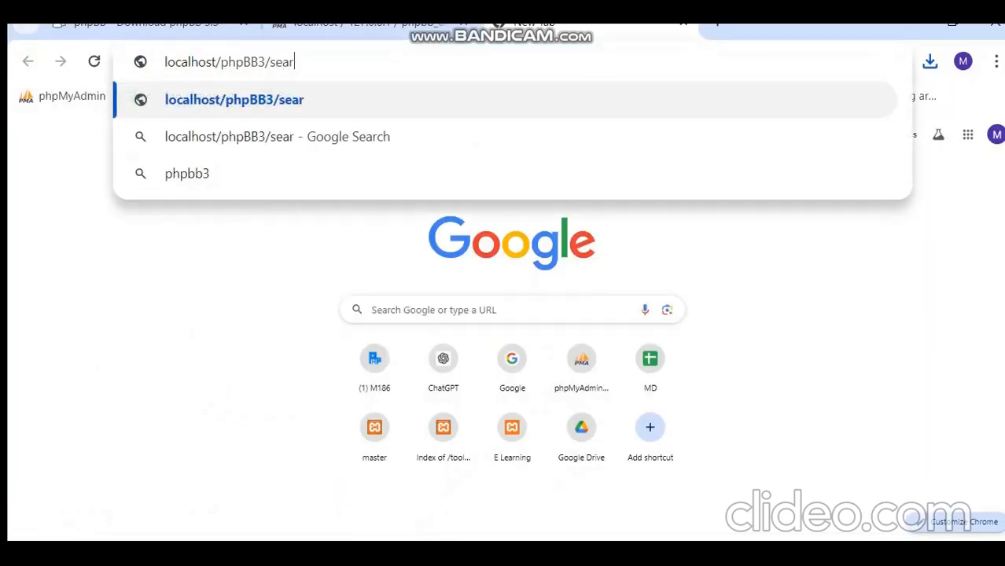
text(p)
key(Return)
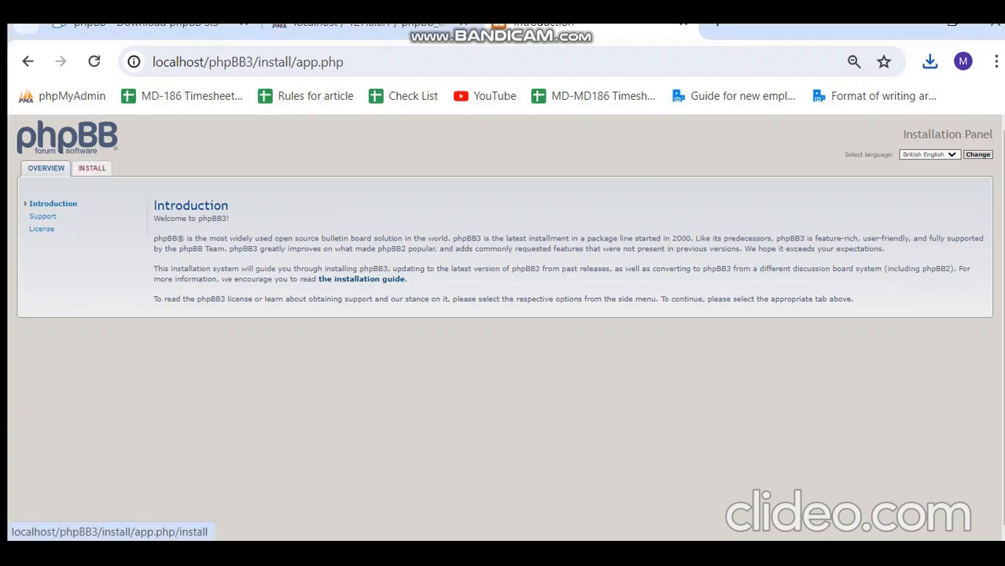
Open the installer's INSTALL tab to view the database requirements.
click(91, 168)
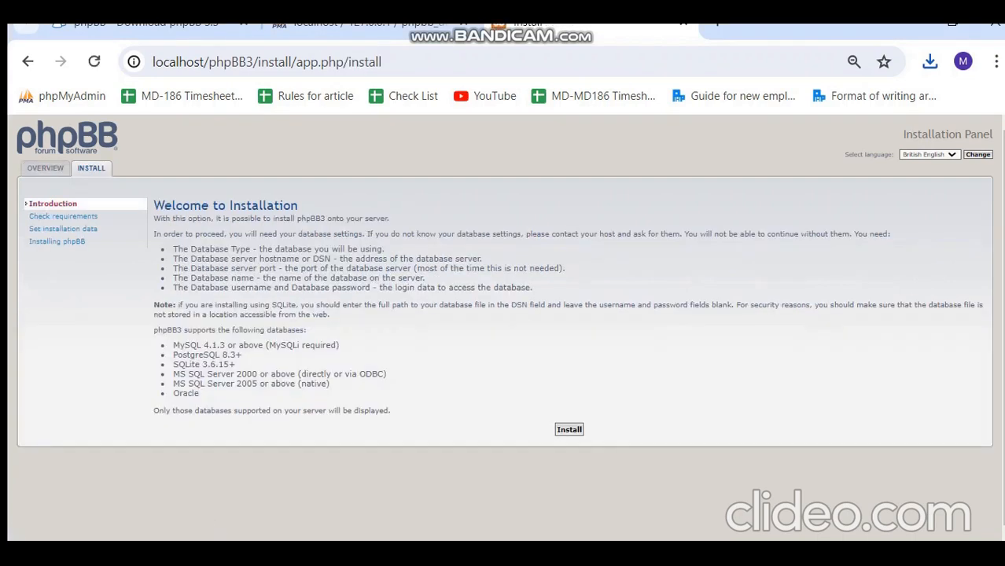
scroll(505, 328, down, 1)
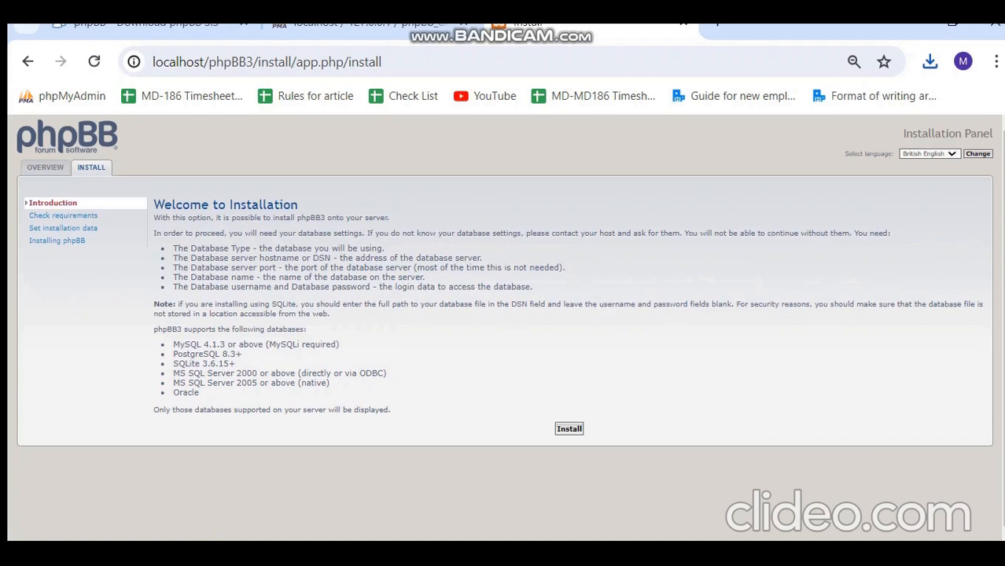
Start the install and enter the admin username, contact e-mail and a 14-character password.
click(570, 429)
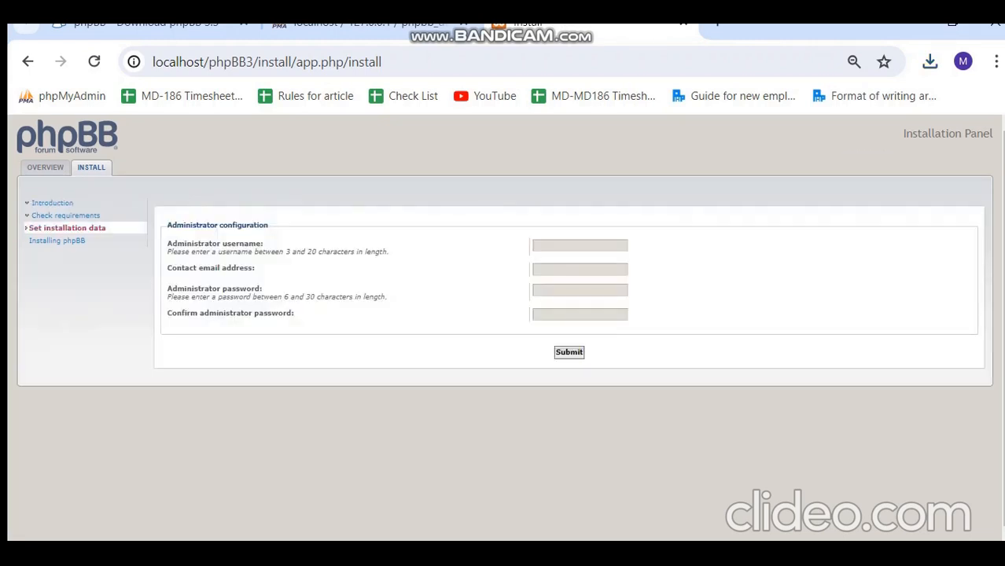
key(ctrl+plus)
key(ctrl+plus)
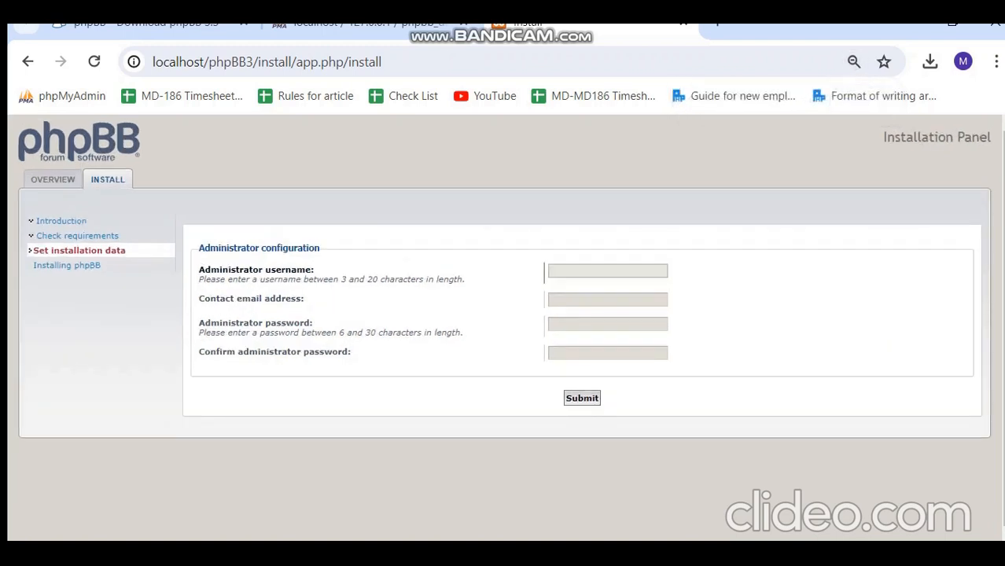
click(608, 272)
key(Down)
key(Return)
key(Tab)
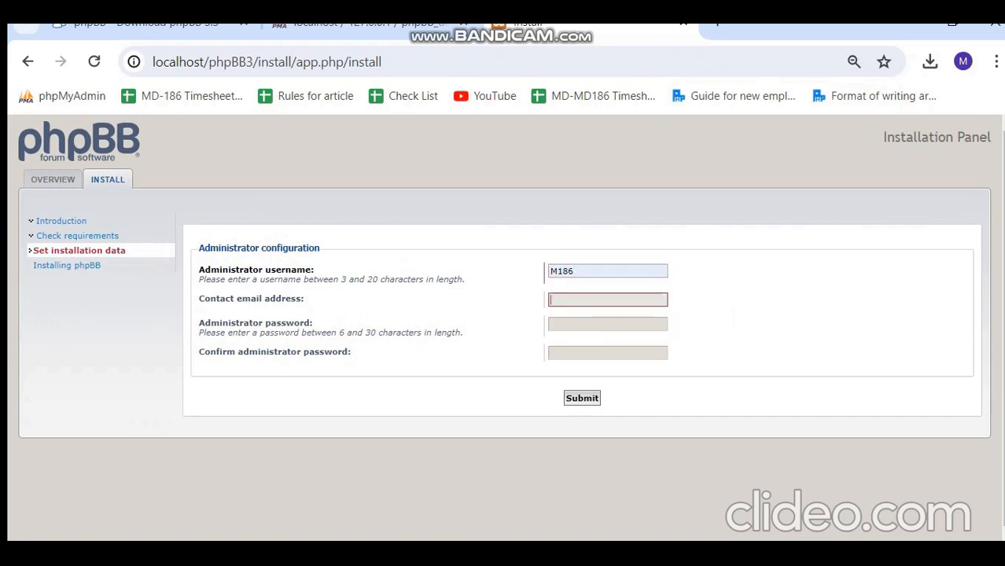
text(m)
key(Down)
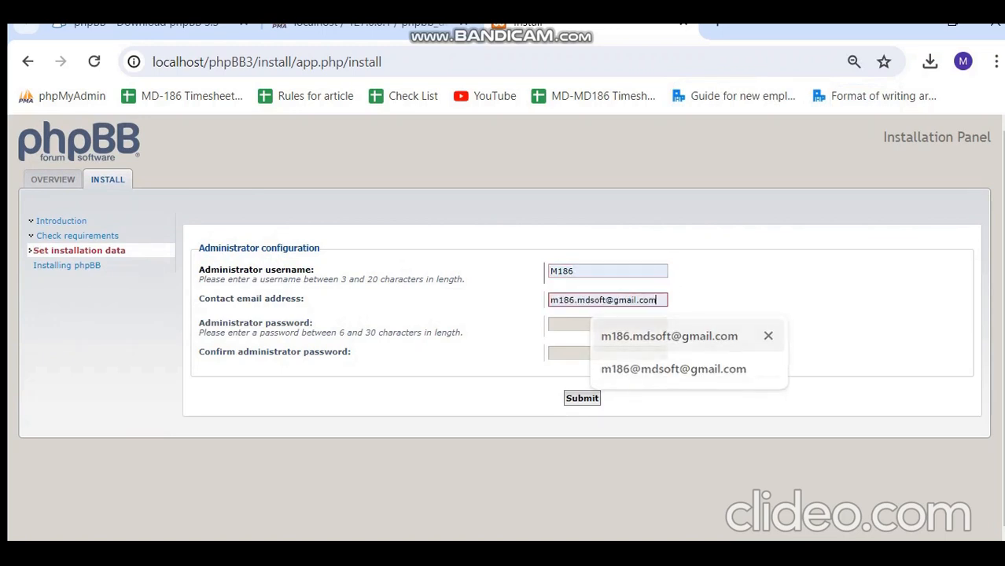
key(Return)
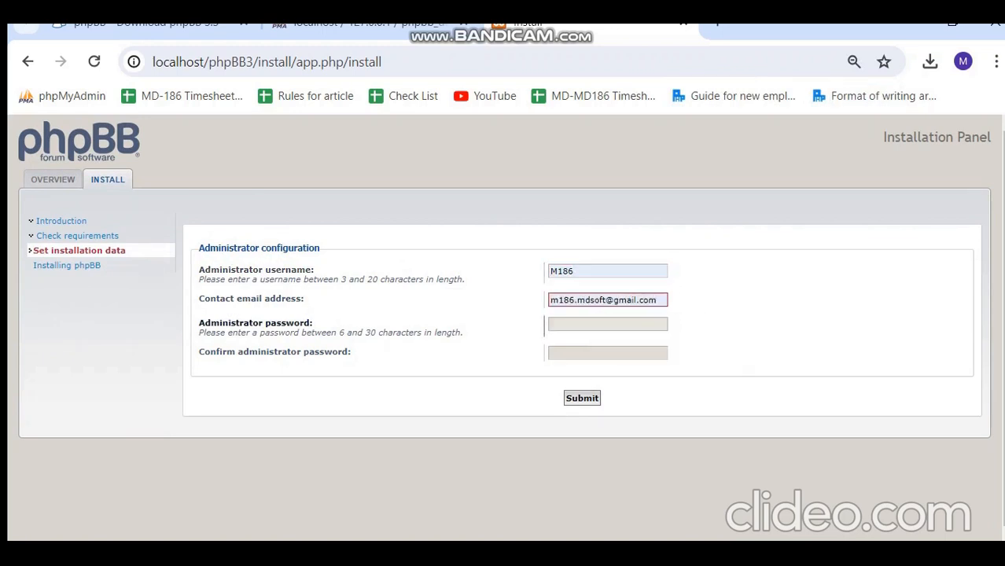
key(Tab)
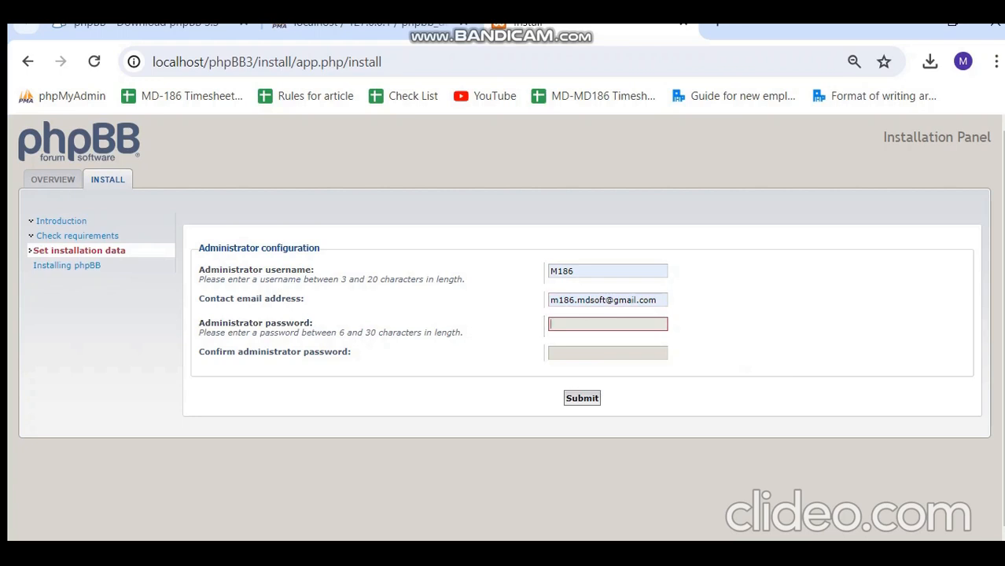
text(1)
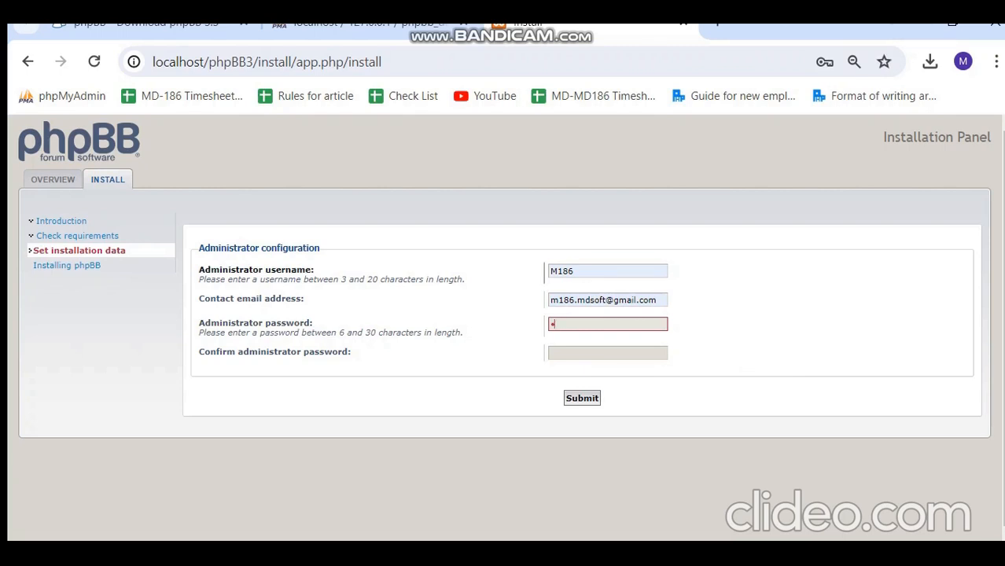
text(2345678901234)
key(Tab)
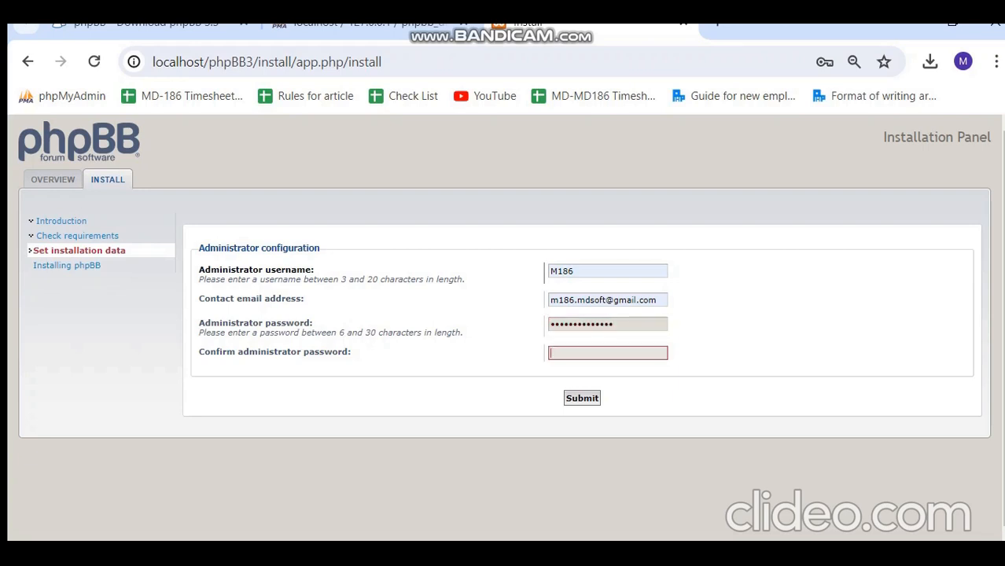
text(12345678901234)
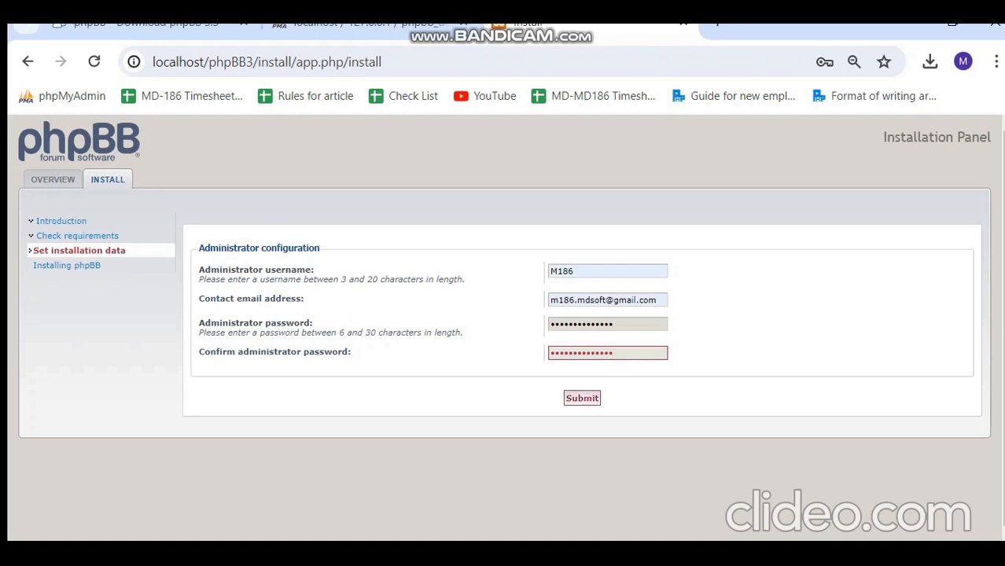
Submit the admin details and enter root as database username with an empty password.
key(Return)
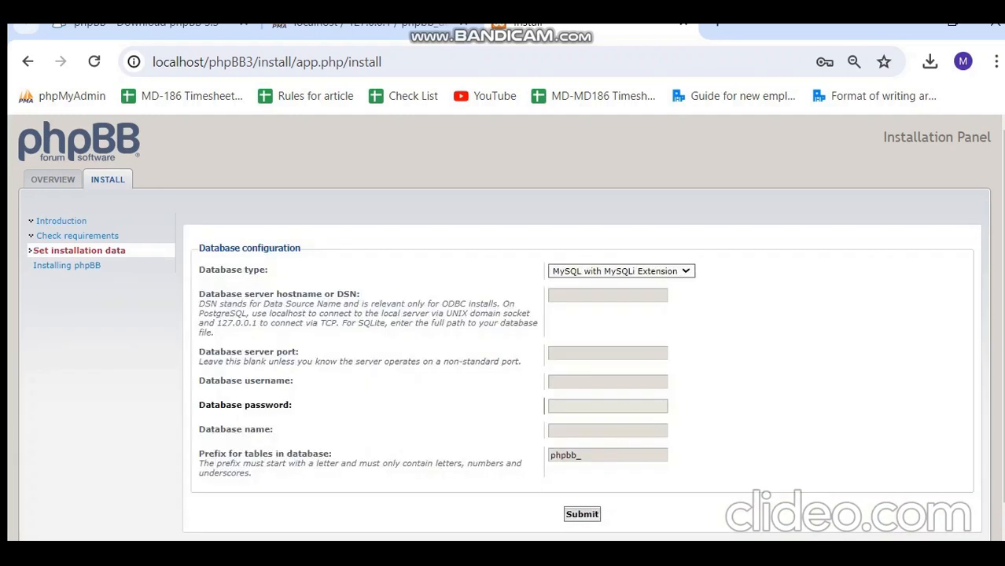
scroll(503, 327, down, 1)
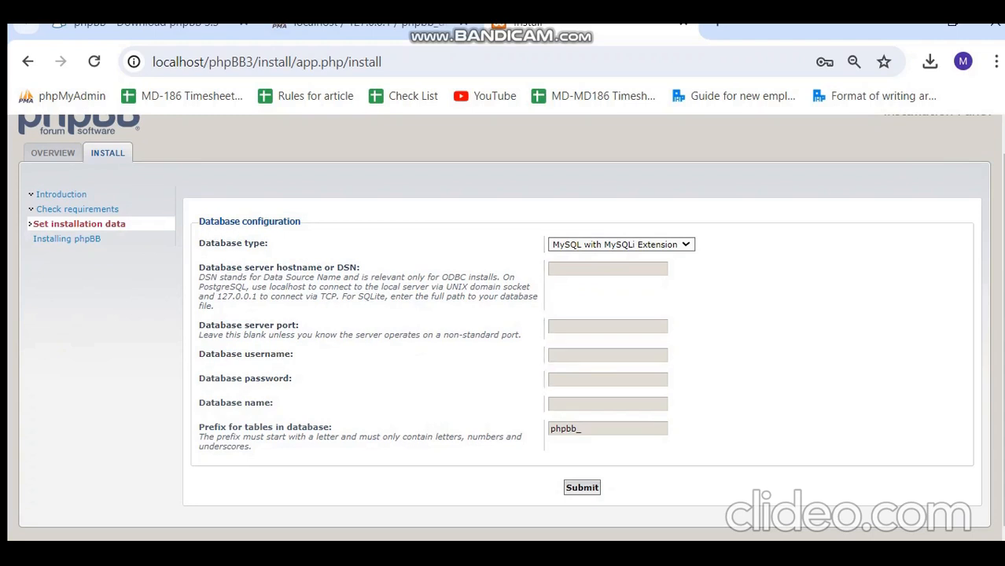
click(368, 25)
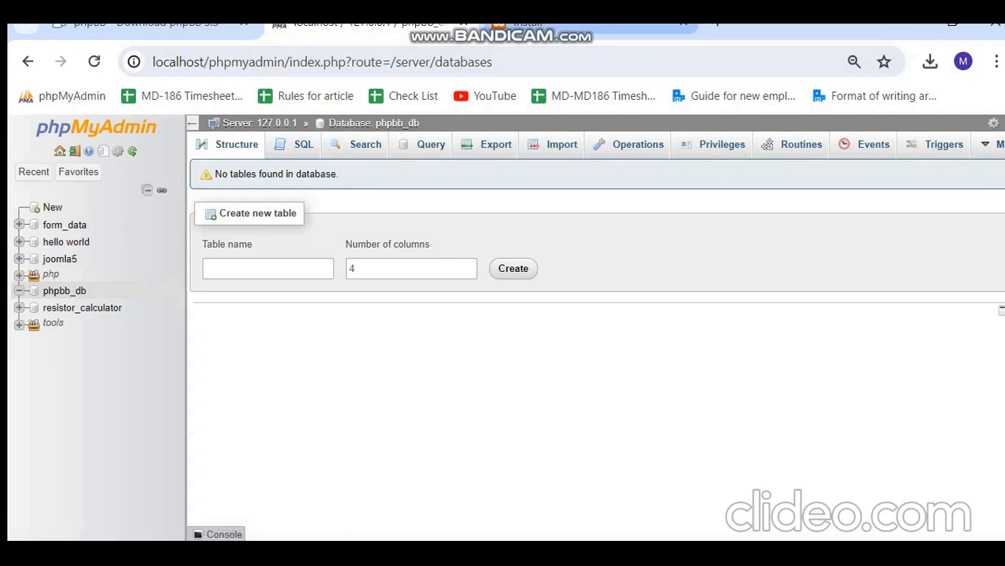
click(566, 26)
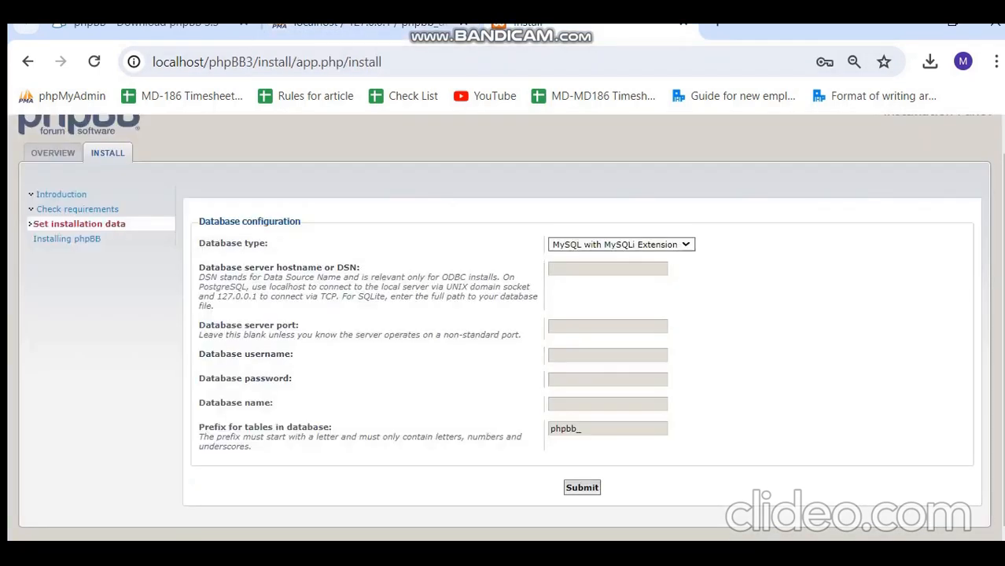
click(552, 355)
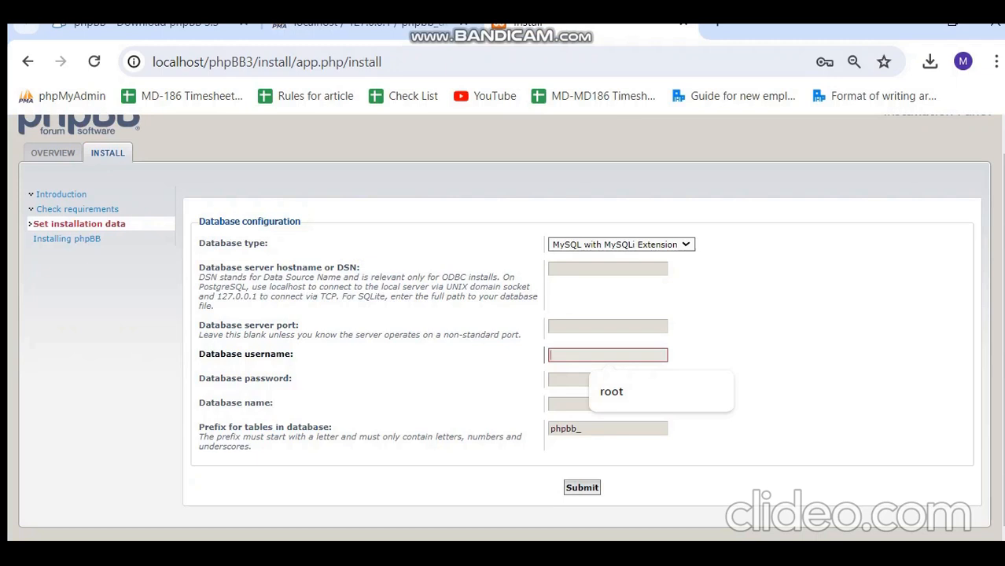
key(Down)
key(Return)
key(Tab)
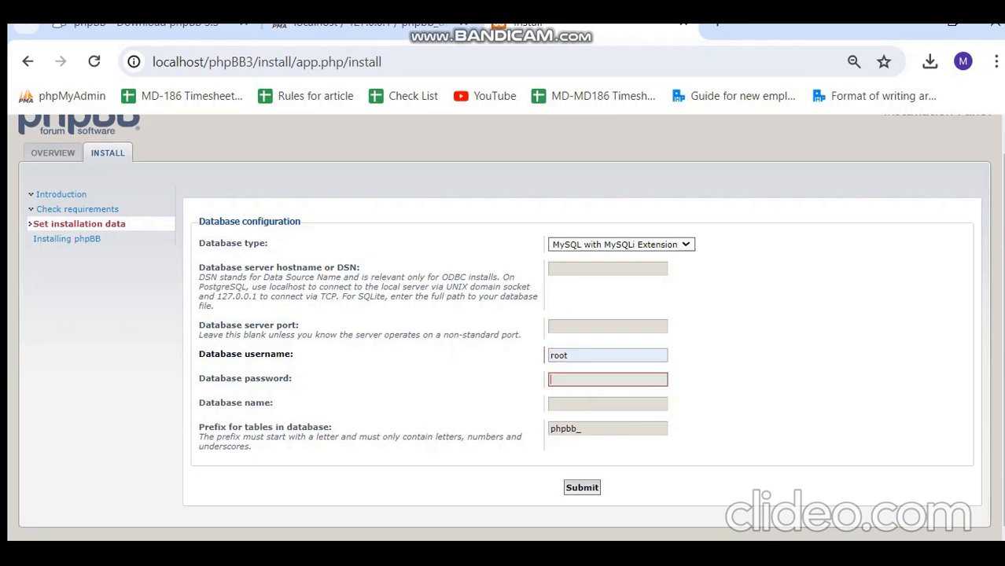
key(Tab)
Enter phpbb_db as the database name, keep the phpbb_ prefix, and submit.
text(p)
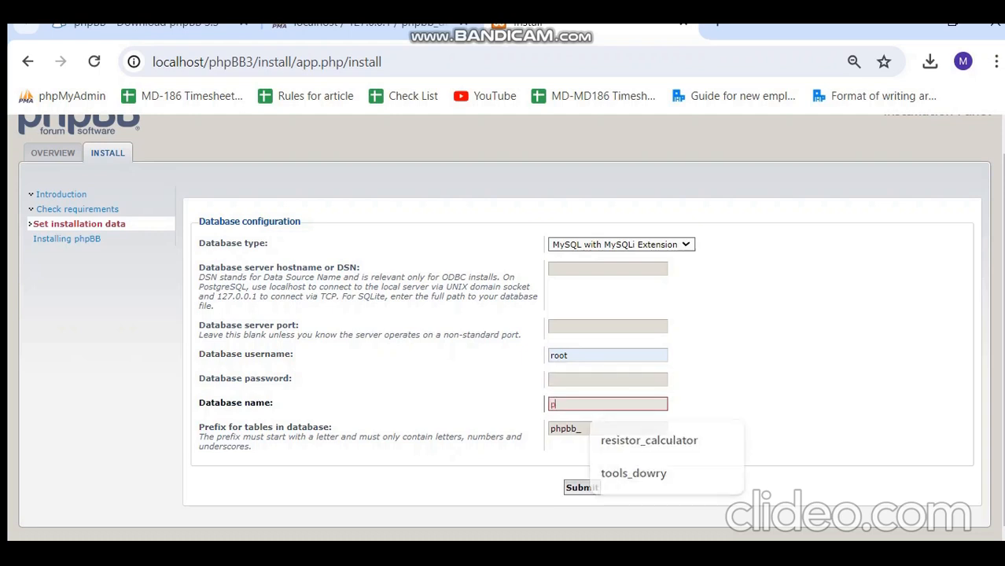
text(hp)
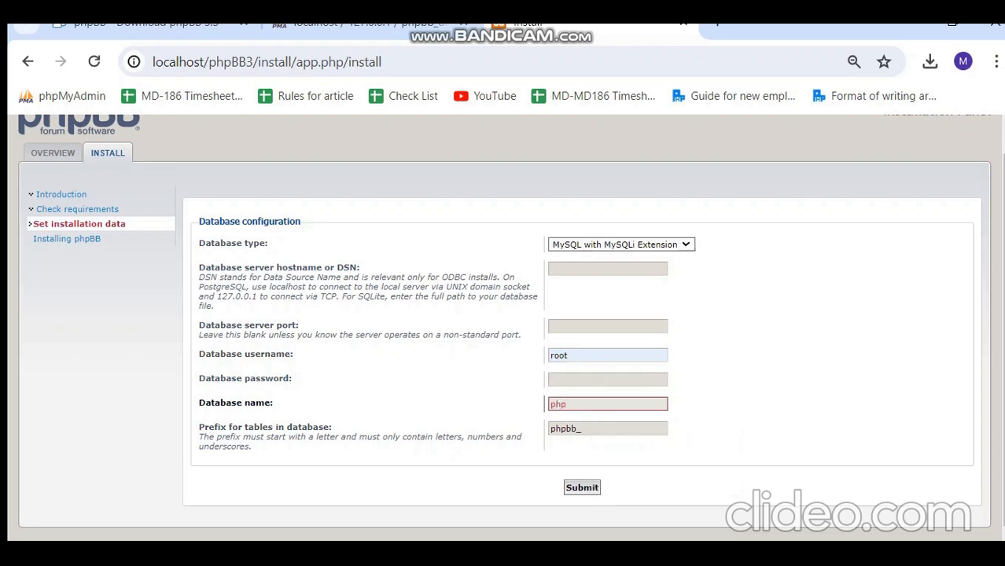
click(401, 25)
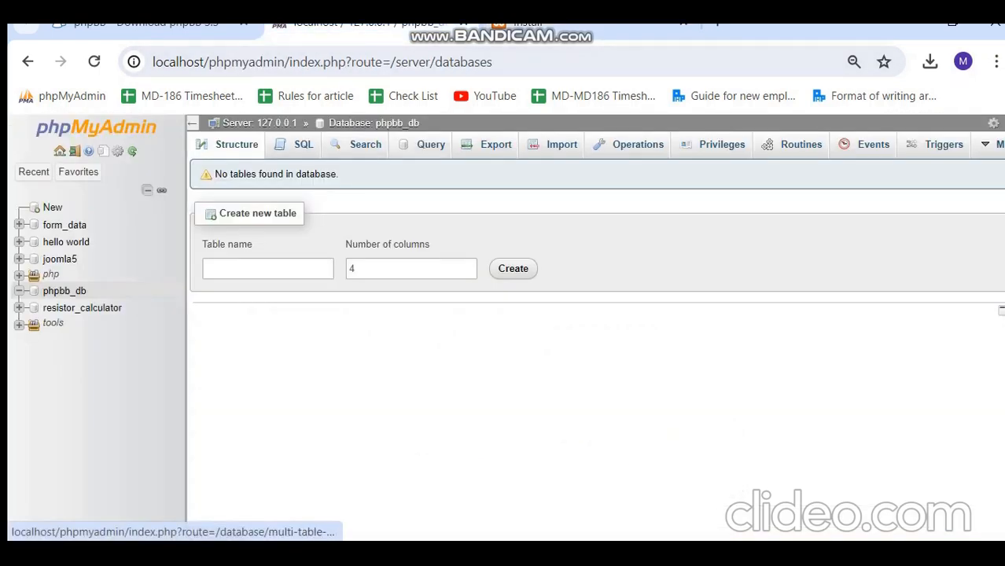
click(581, 25)
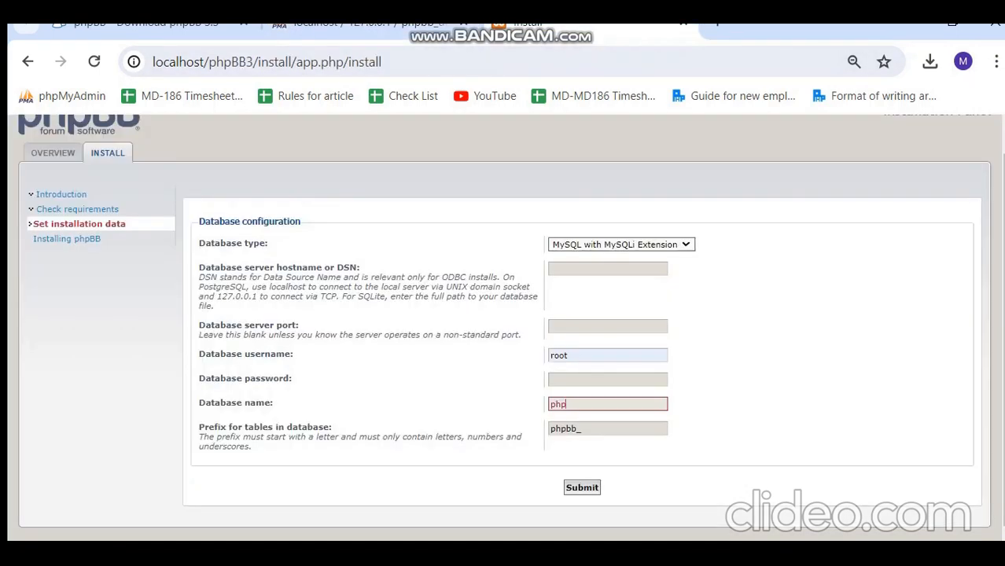
text(bb_db)
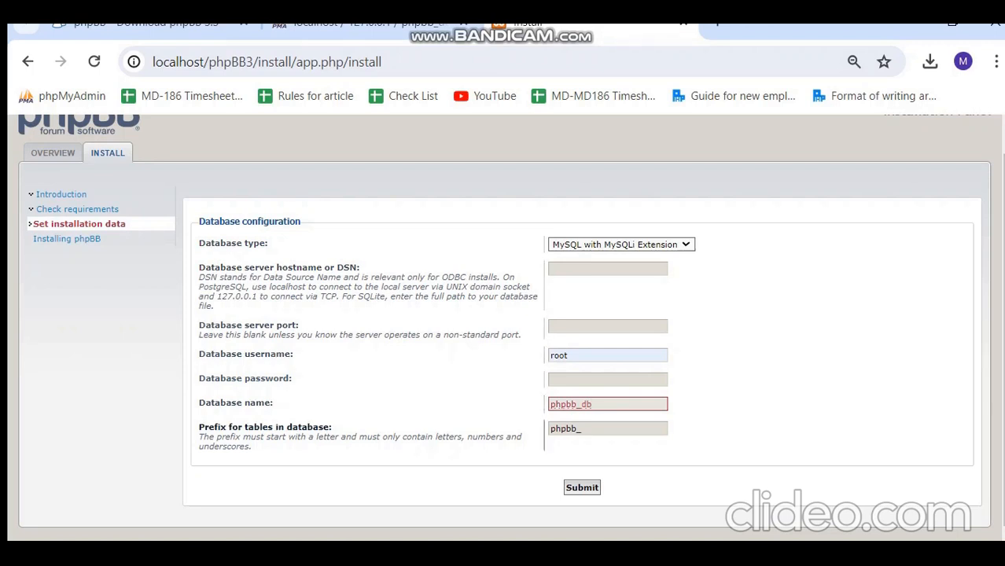
drag(254, 427, 417, 437)
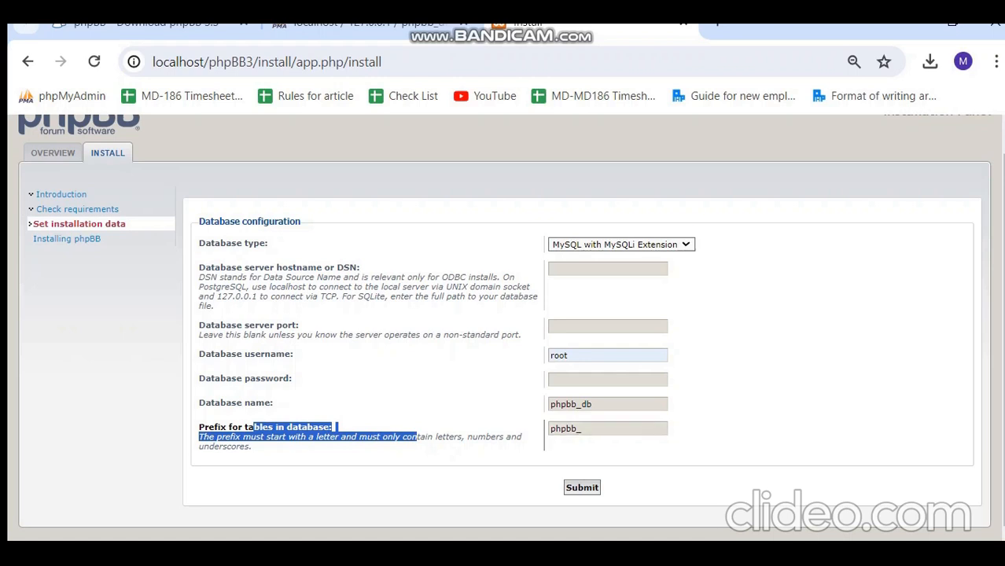
click(472, 437)
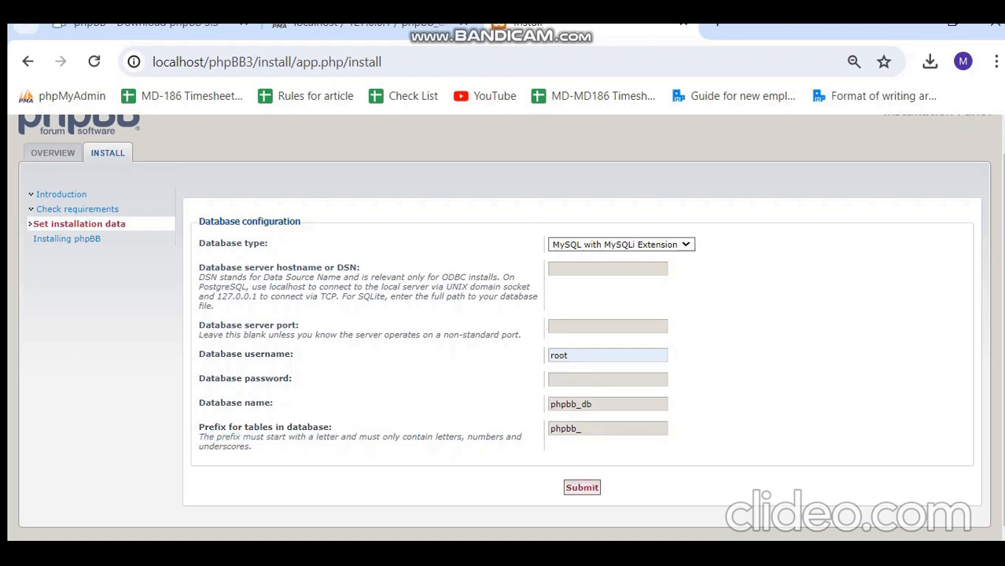
click(582, 487)
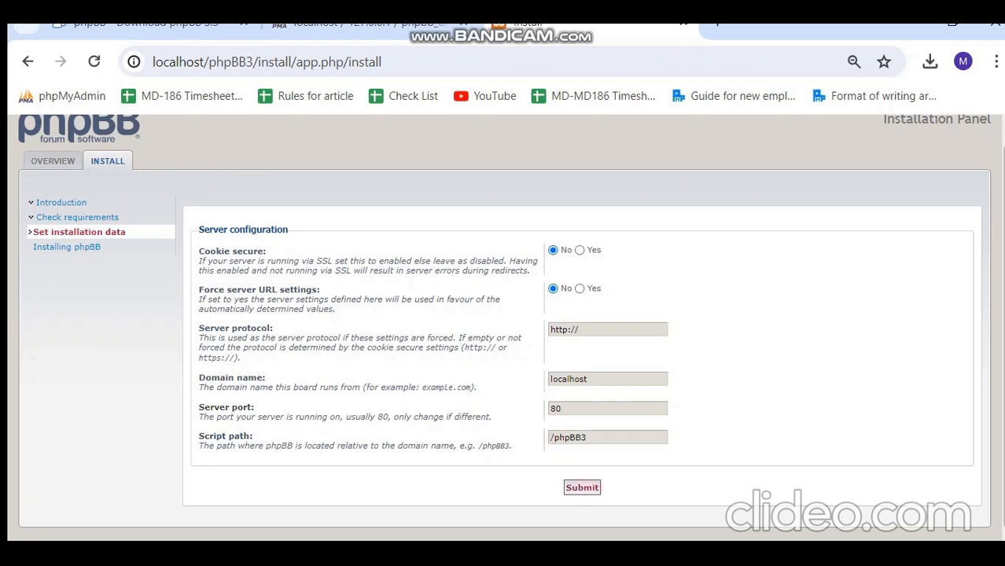
Accept the default server and e-mail configuration settings.
click(582, 487)
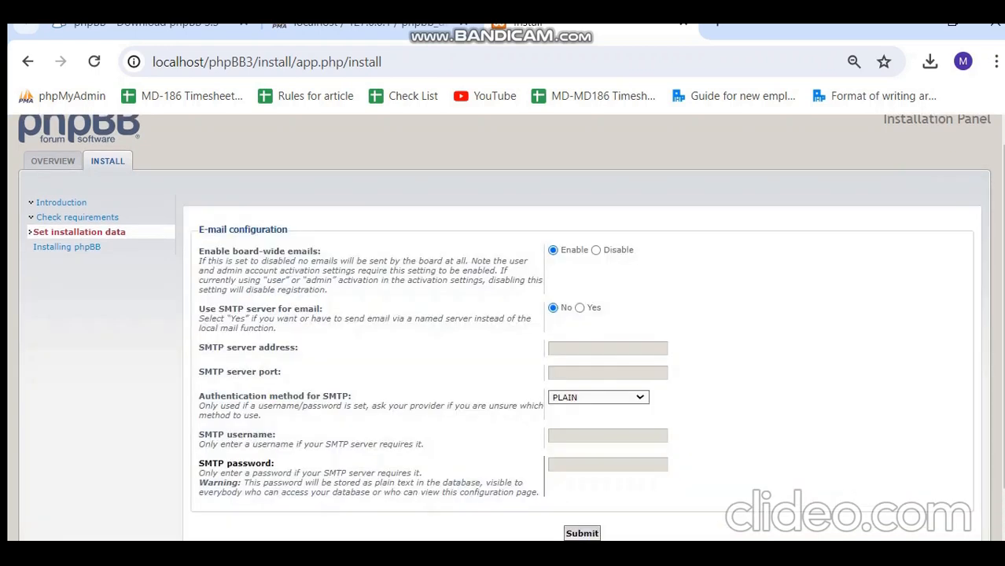
scroll(503, 327, down, 1)
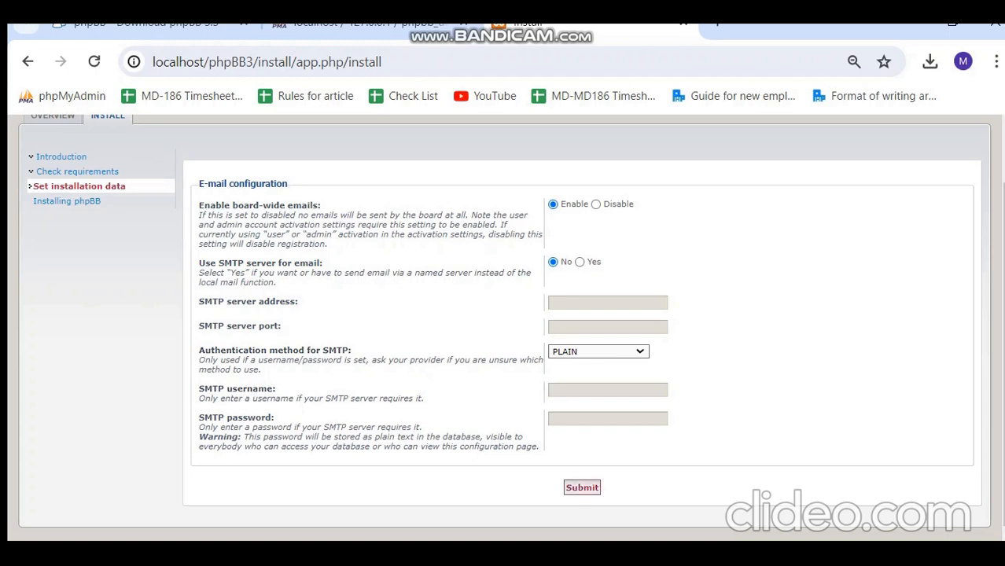
click(581, 487)
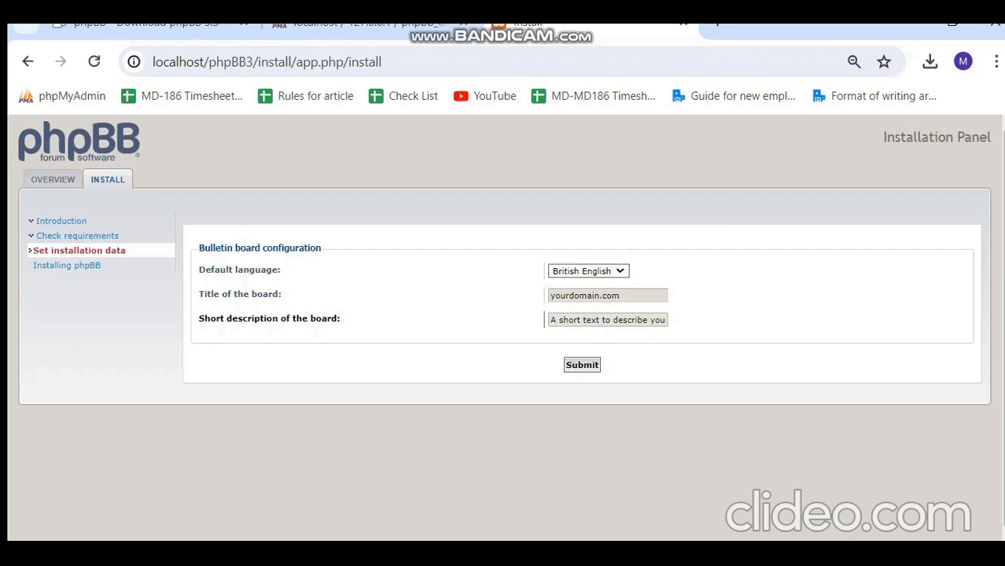
Change the board's short description to 'phpbb3 installation' and submit to finish installing.
double_click(607, 321)
key(ctrl+a)
key(BackSpace)
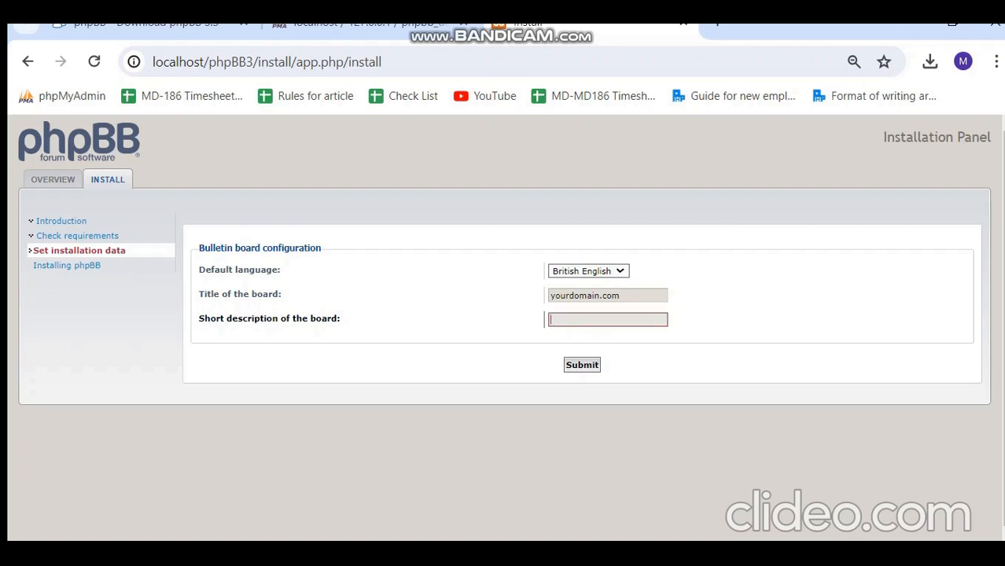
text(phpbb3 installation)
click(582, 365)
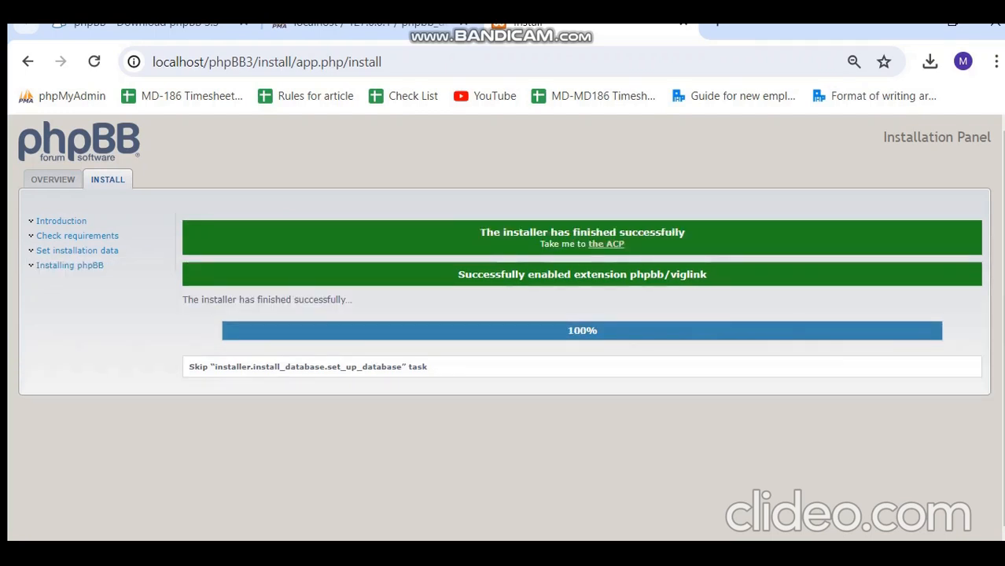
Load localhost/phpBB3/search.php in a new tab, then glance at the phpBB3 folder in File Explorer.
key(ctrl+t)
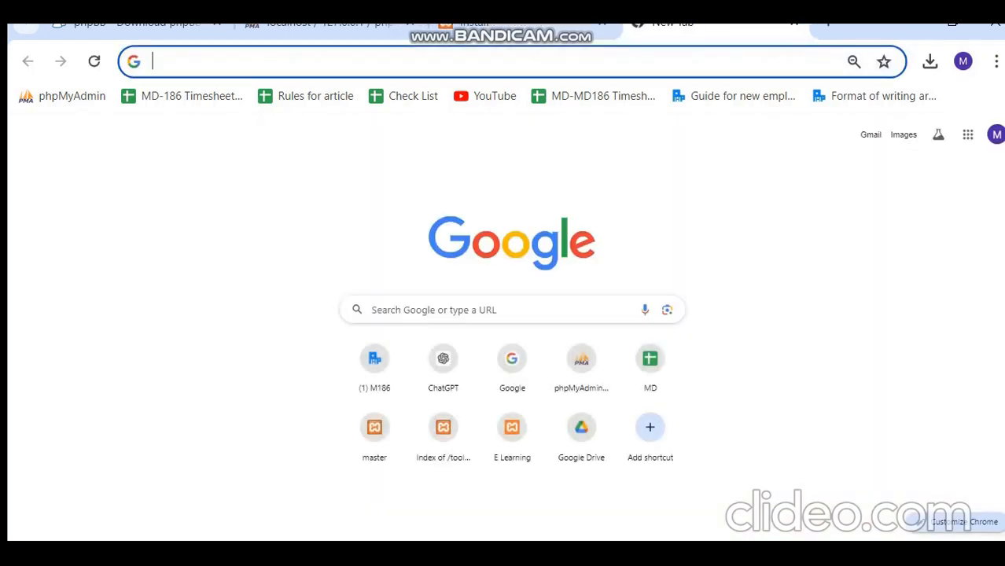
text(localh)
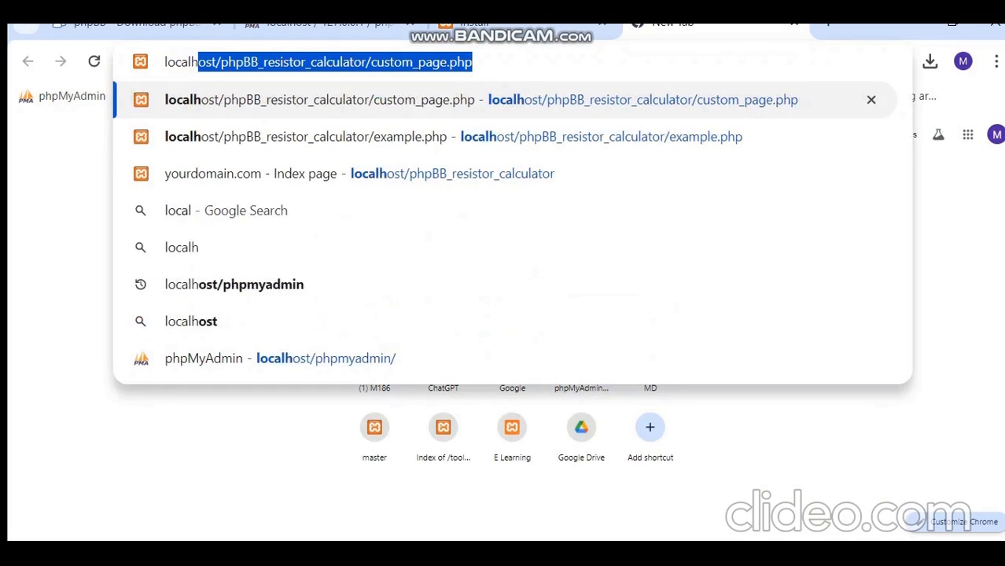
text(ost)
key(End)
key(BackSpace)
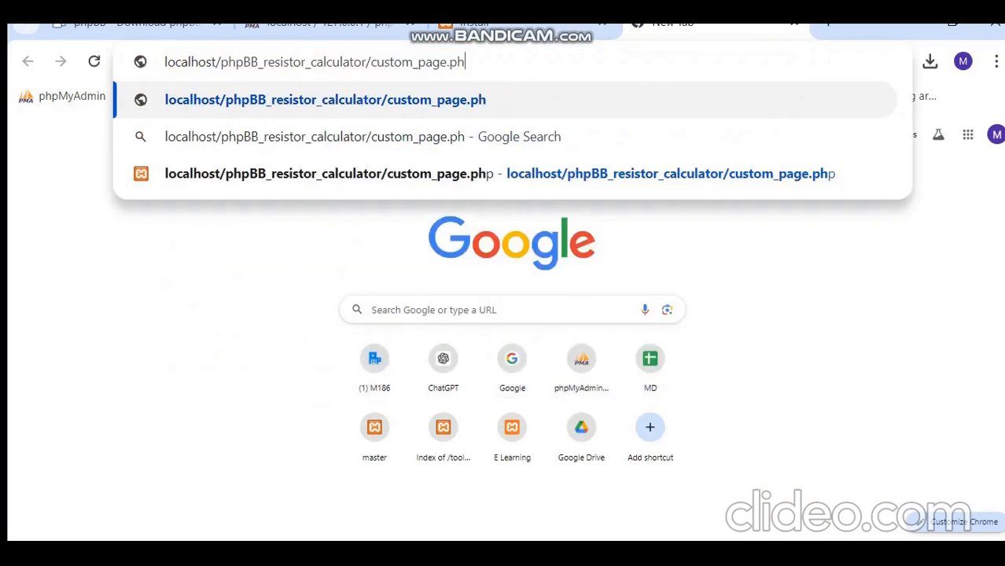
key(BackSpace)
key(BackSpace)
key(BackSpace)
key(BackSpace)
key(BackSpace)
key(BackSpace)
key(BackSpace)
key(BackSpace)
key(BackSpace)
key(BackSpace)
key(BackSpace)
key(BackSpace)
key(BackSpace)
key(BackSpace)
key(BackSpace)
key(BackSpace)
key(BackSpace)
key(BackSpace)
key(BackSpace)
key(BackSpace)
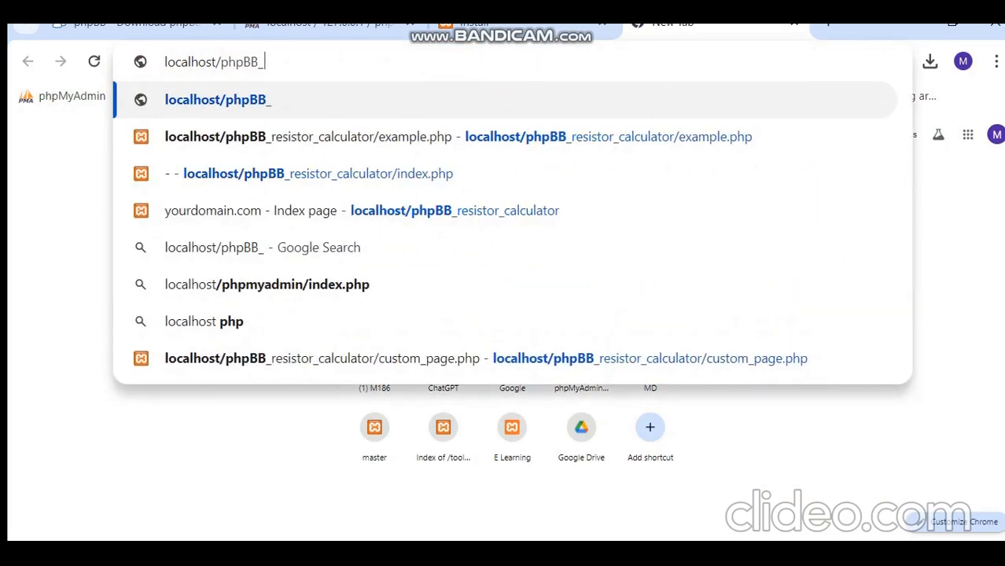
key(BackSpace)
text(3/se)
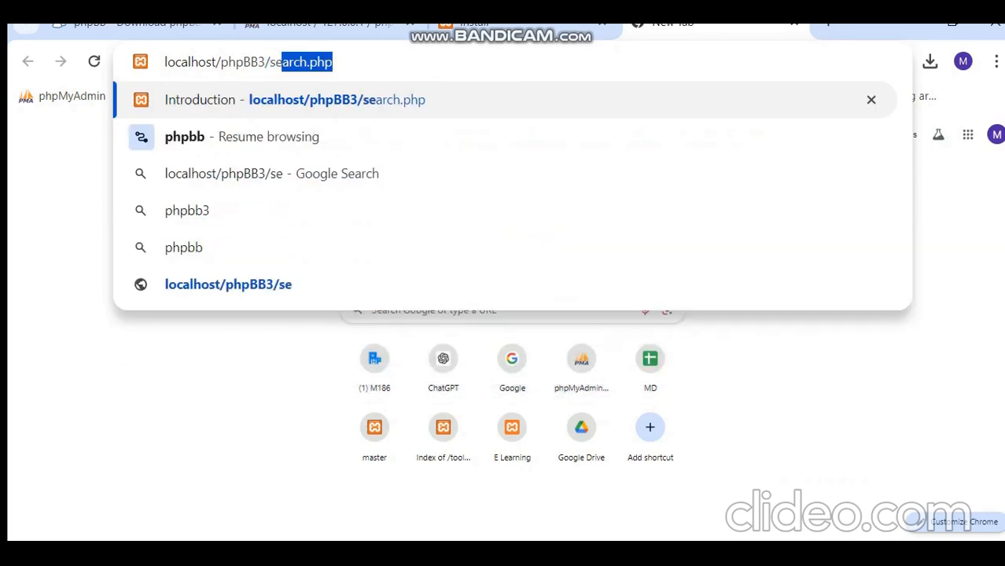
text(ar)
key(Return)
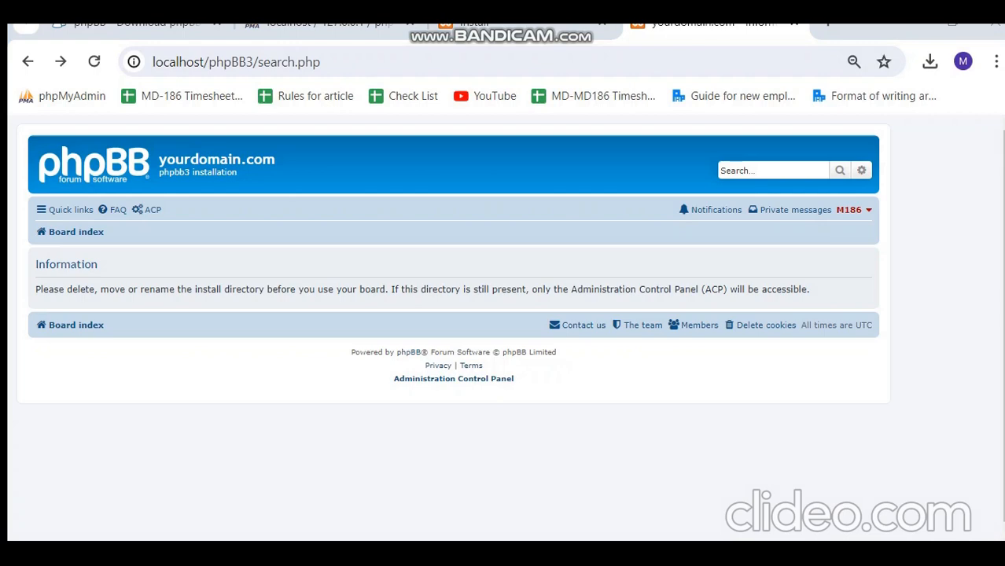
key(alt+Tab)
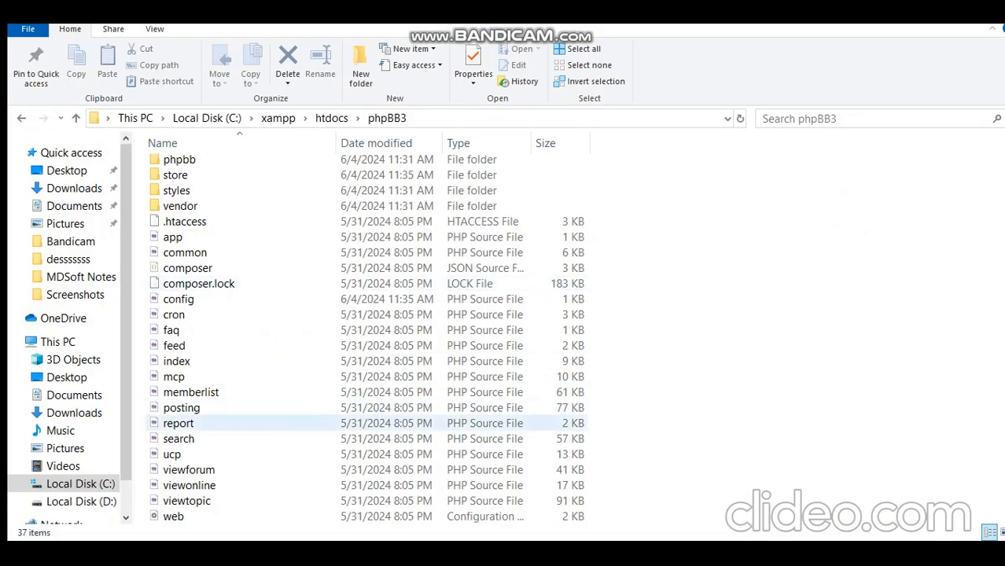
key(alt+Tab)
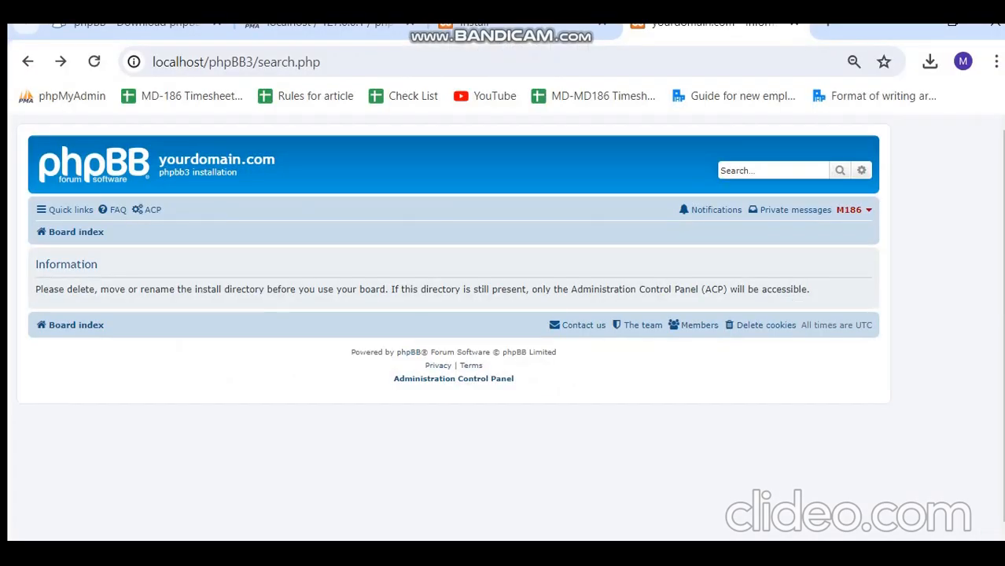